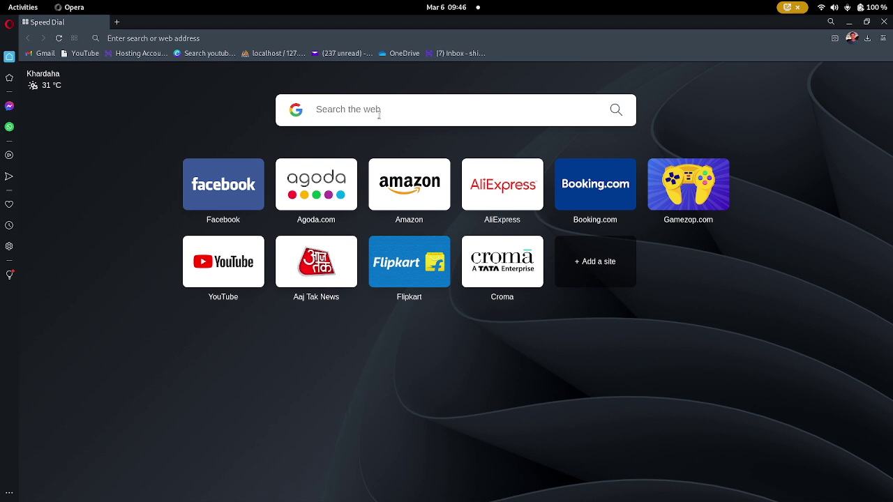
Search Google for 'install php in fedora', open YouTube in a second tab, and browse the results.
type("install php in fedora")
key("Return")
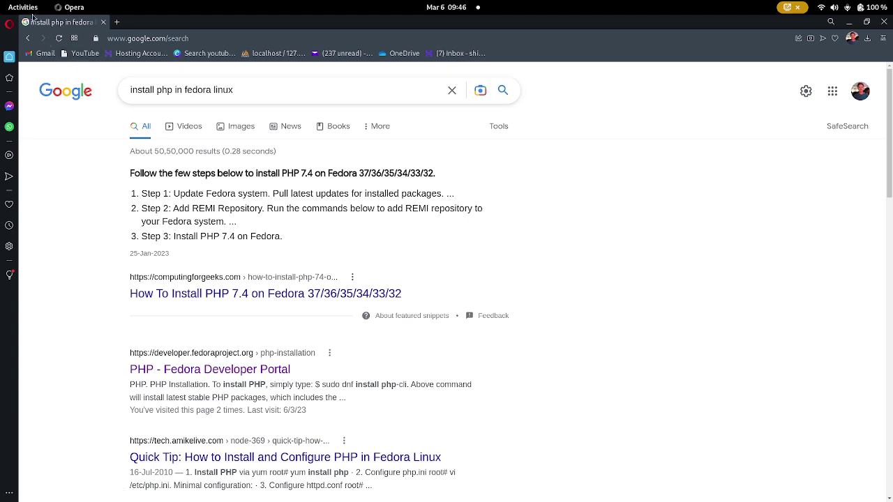
key("ctrl+t")
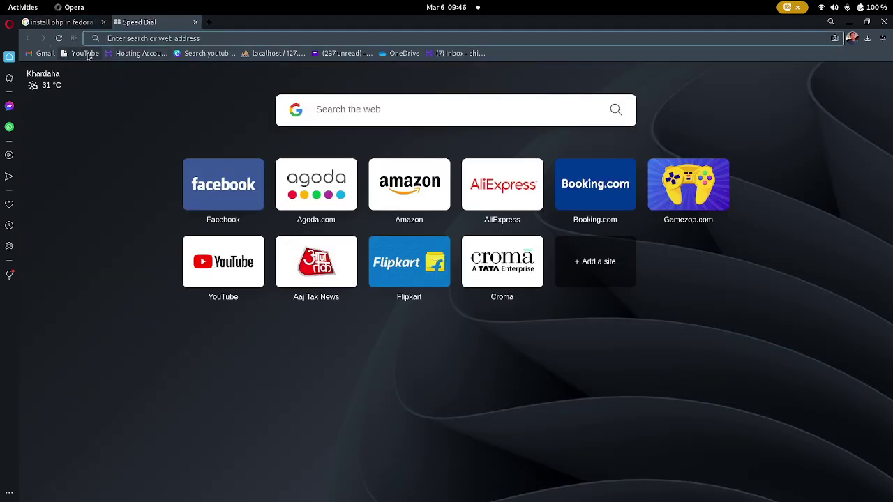
left_click(86, 54)
left_click(69, 27)
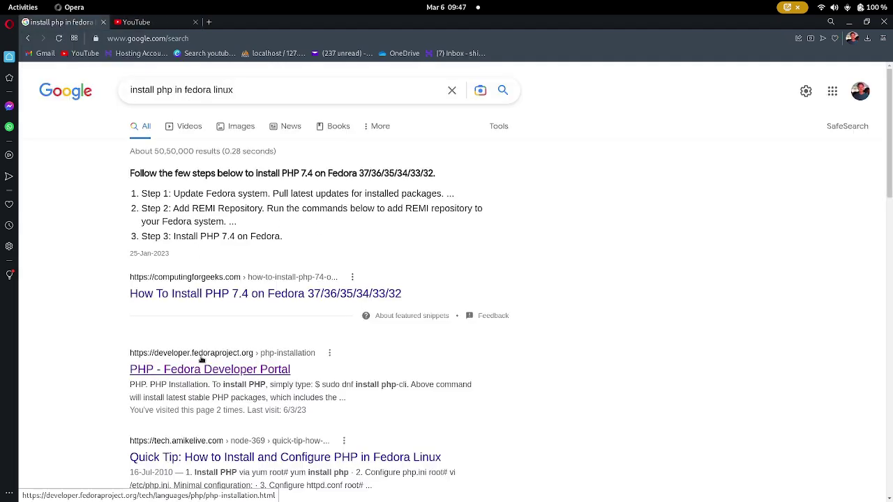
left_click_drag(145, 90, 276, 92)
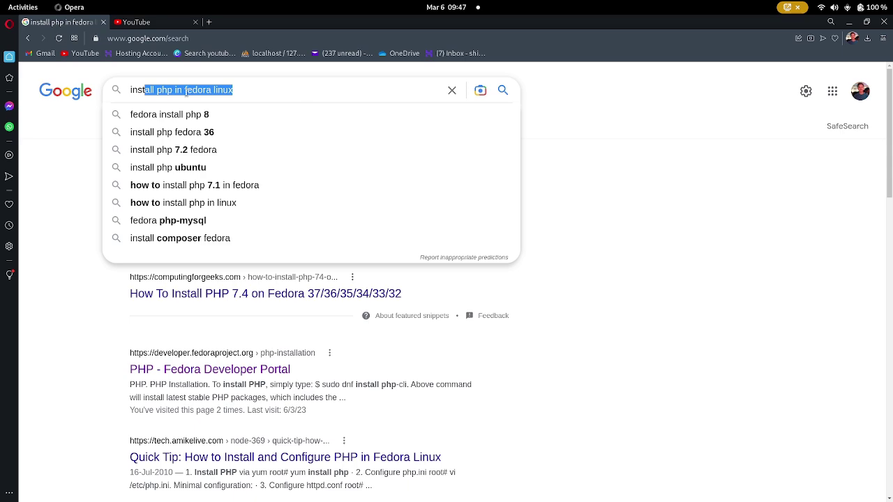
left_click(720, 156)
scroll(548, 239, "down", 3)
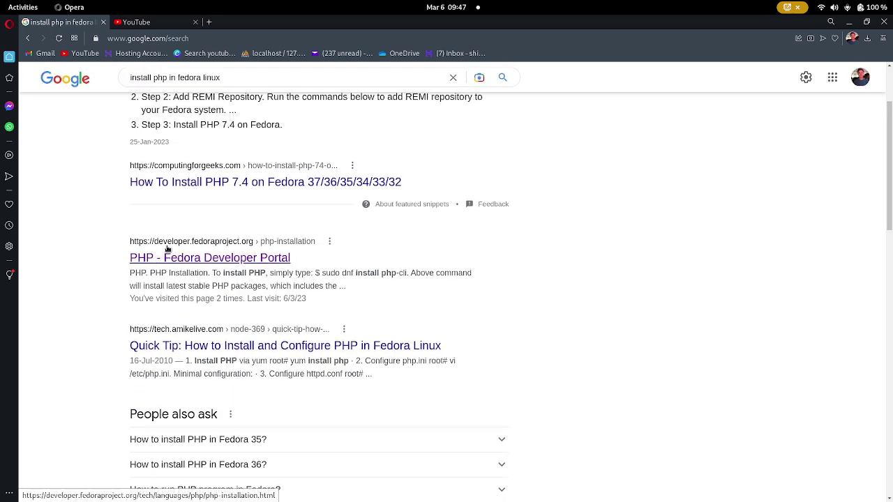
Open the 'PHP - Fedora Developer Portal' result, then switch to the YouTube tab.
left_click(202, 259)
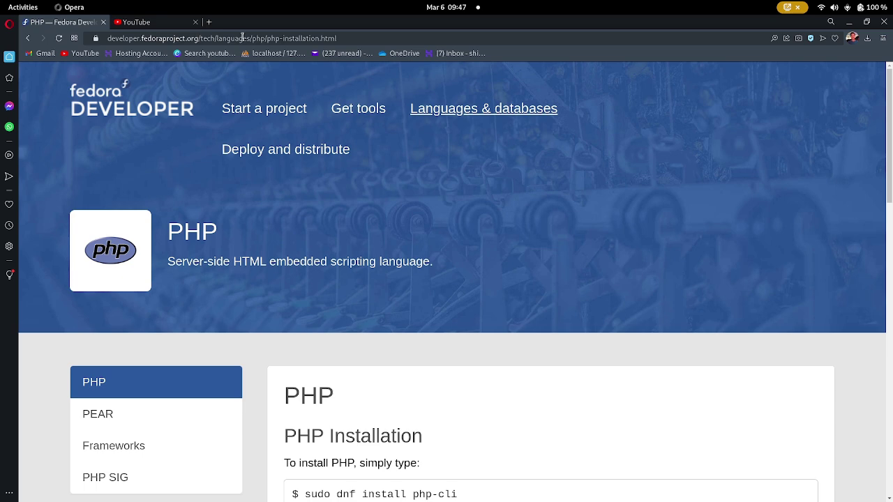
left_click(145, 21)
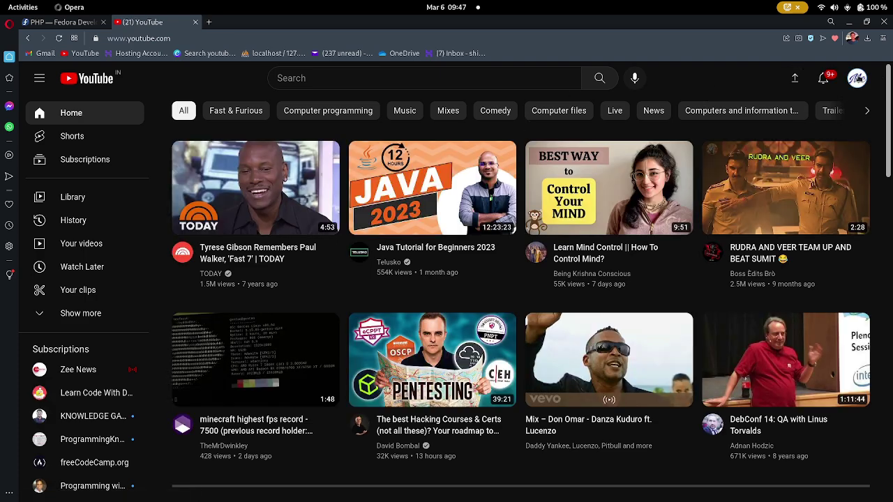
Go to your own YouTube channel's Videos page.
left_click(857, 77)
left_click(722, 147)
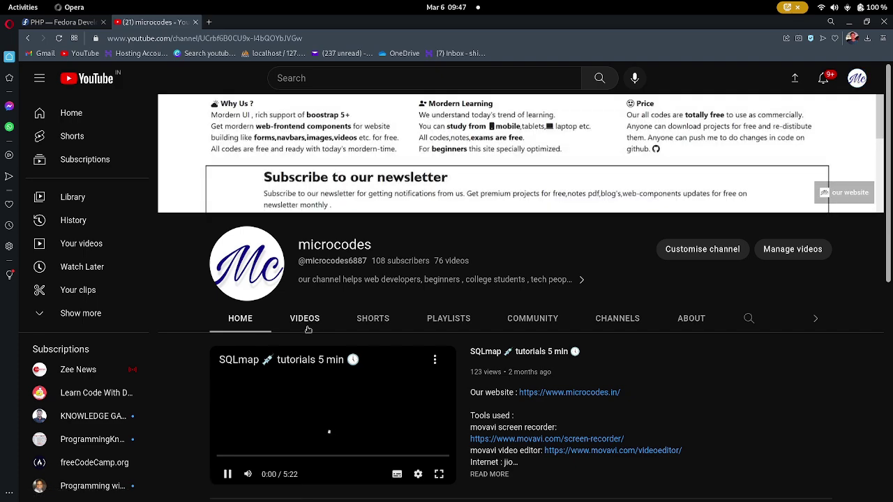
left_click(307, 325)
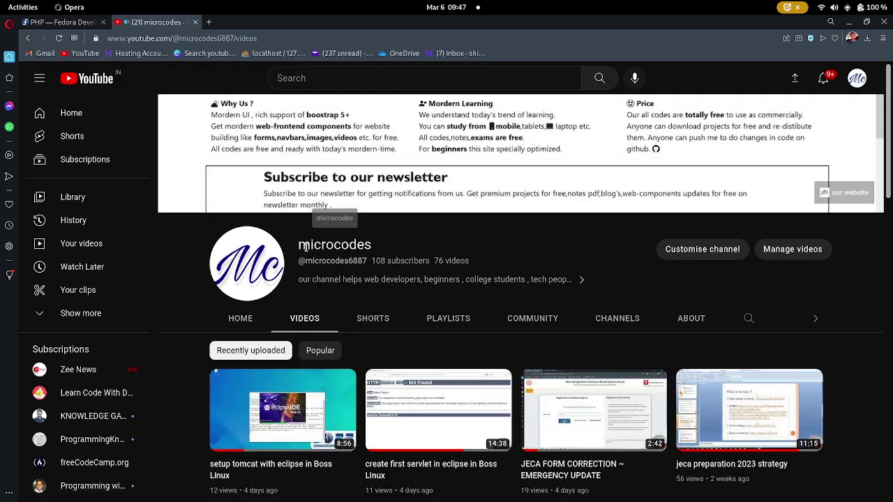
Search the channel for 'lamp', scroll the results, and return to the Fedora PHP page.
left_click(747, 318)
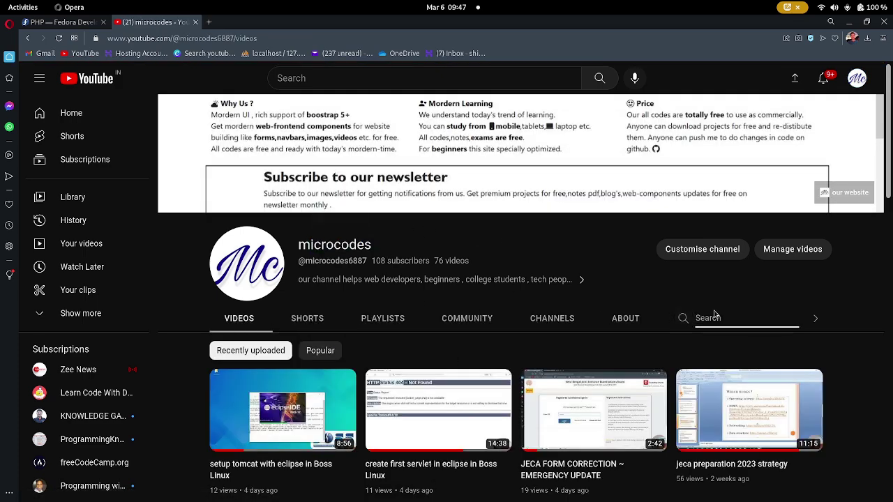
key("Return")
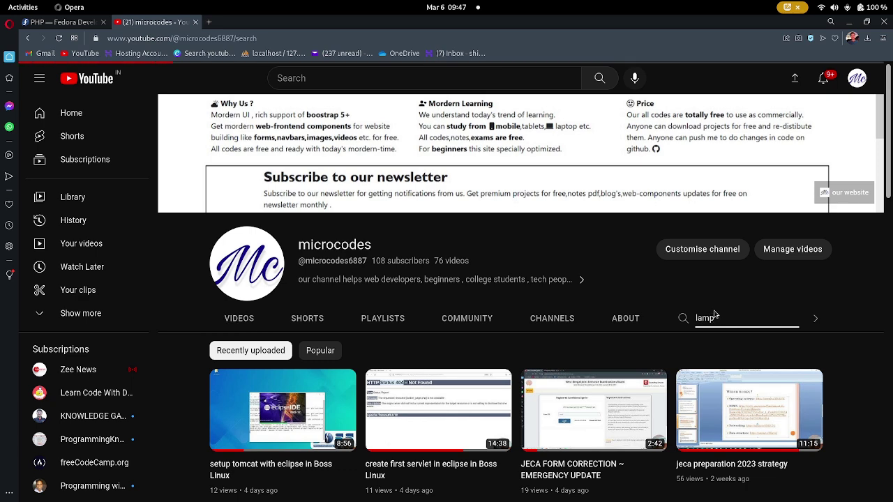
scroll(375, 186, "down", 3)
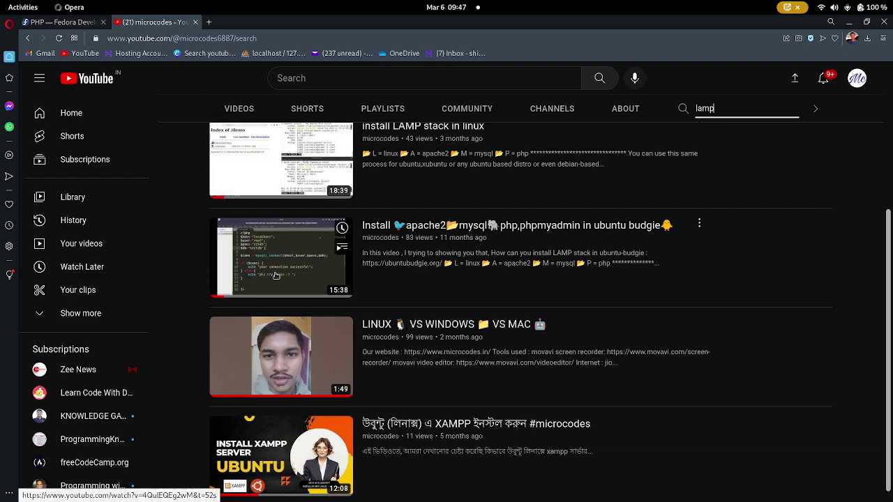
scroll(327, 258, "up", 3)
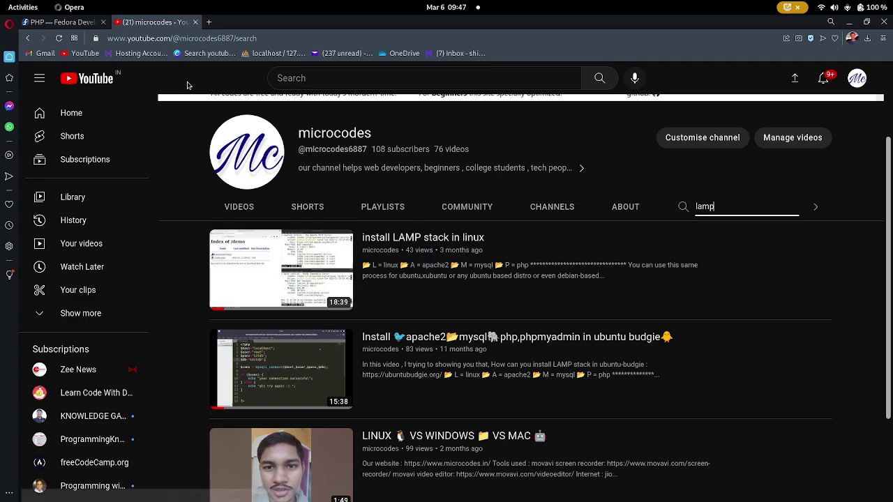
left_click(84, 23)
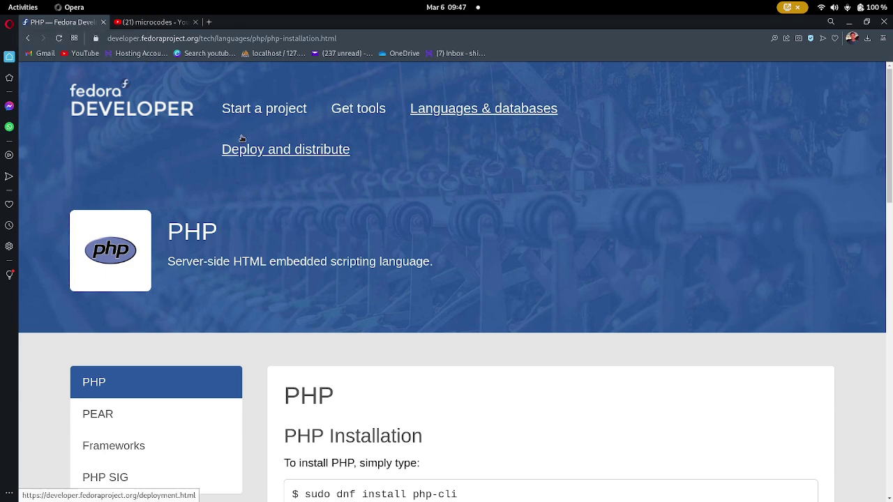
Copy the 'sudo dnf install php-cli' command from the PHP Installation instructions.
scroll(230, 125, "down", 1)
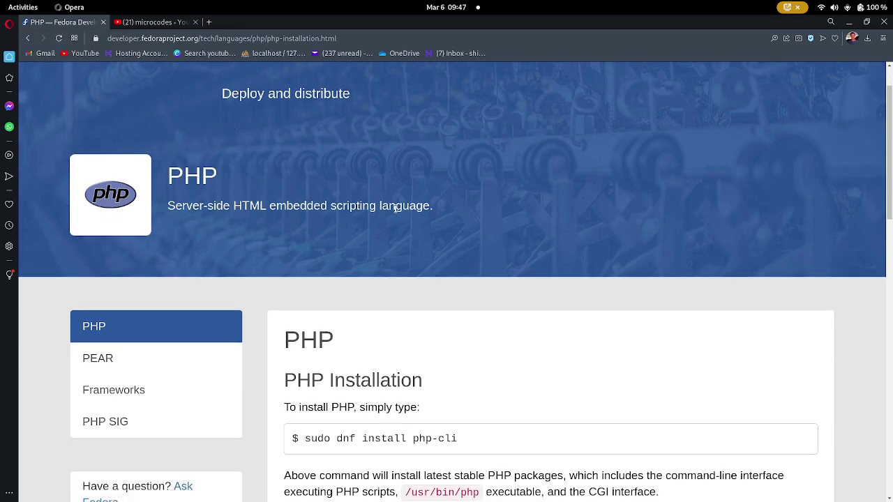
scroll(418, 265, "down", 2)
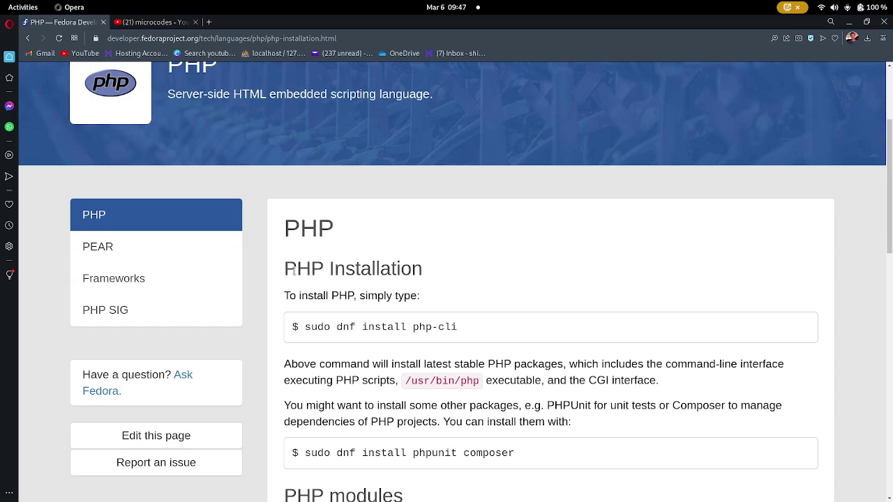
left_click_drag(296, 274, 423, 272)
left_click_drag(305, 326, 459, 327)
right_click(440, 326)
left_click(499, 363)
Launch GNOME Terminal from the Activities search with 'term'.
left_click(23, 7)
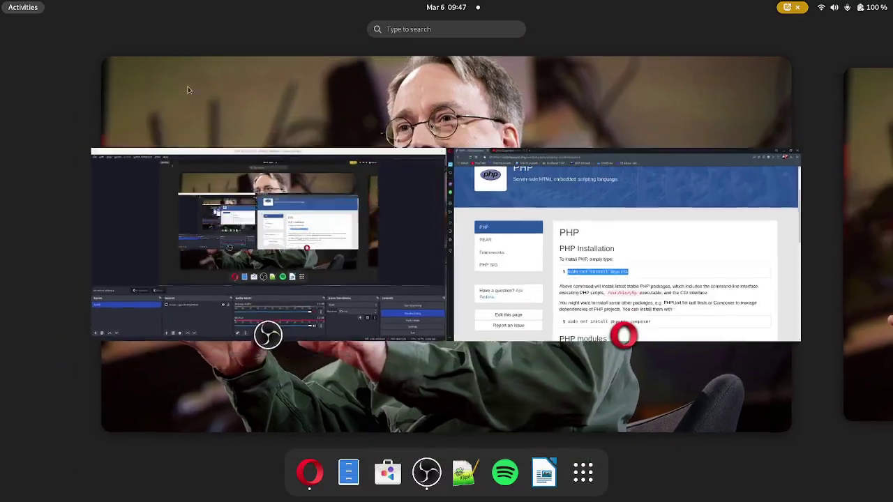
type("term")
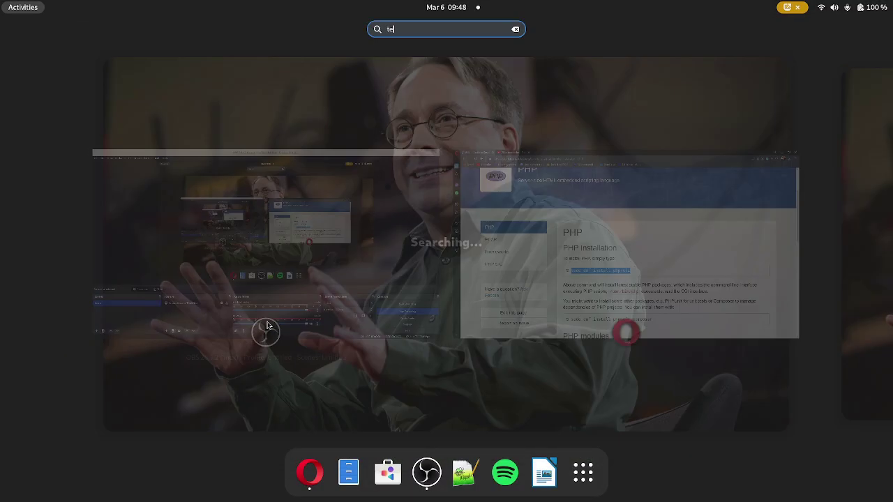
key("Return")
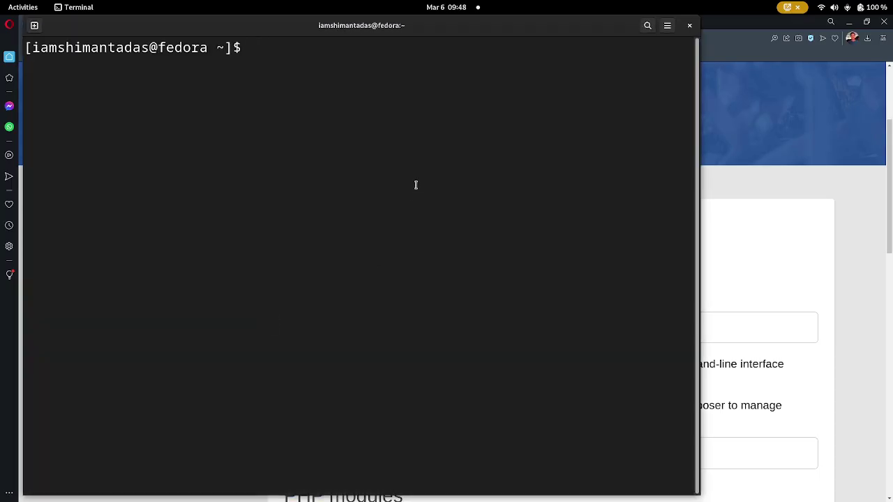
Run the pasted 'sudo dnf install php-cli', enter the sudo password and confirm with y.
key("ctrl+shift+v")
key("Return")
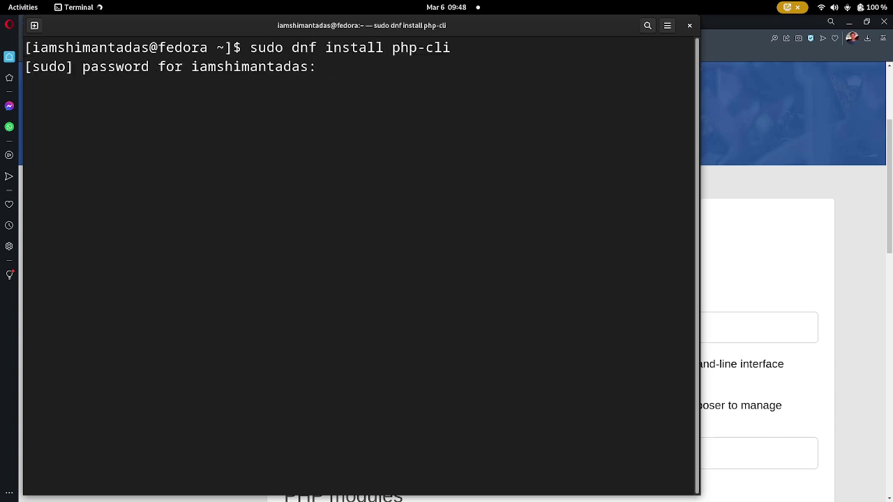
key("Return")
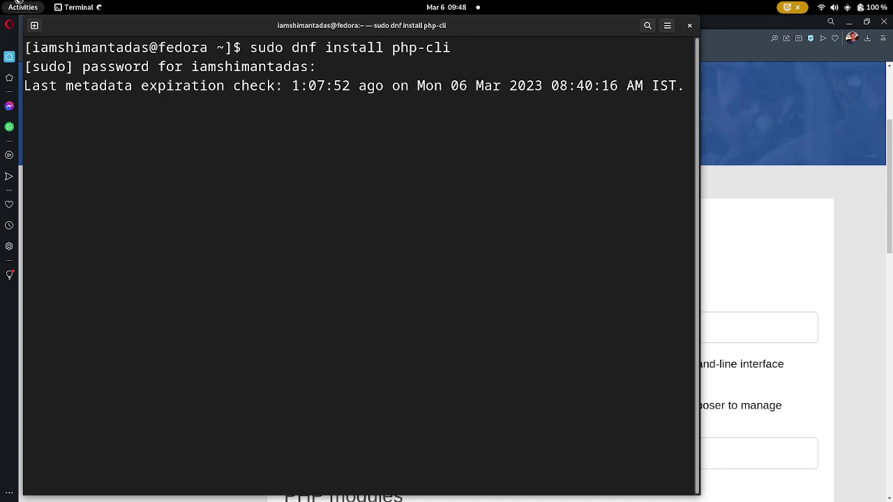
type("y")
key("Return")
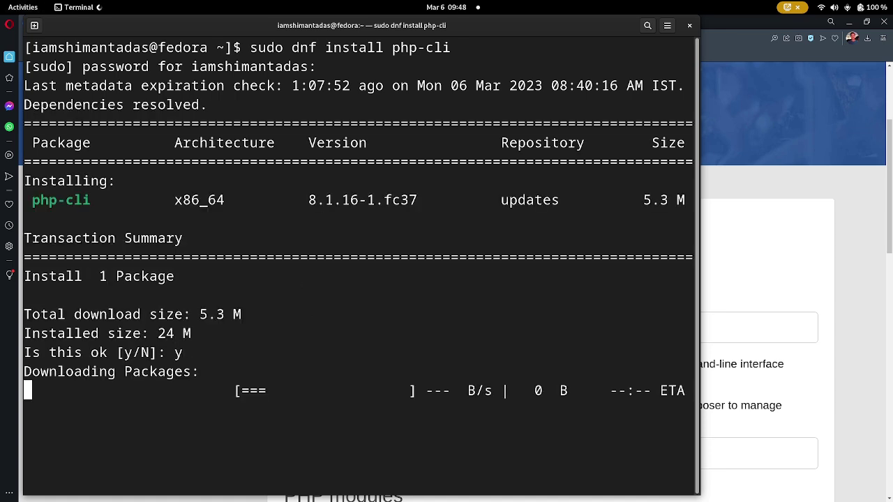
left_click_drag(183, 314, 277, 321)
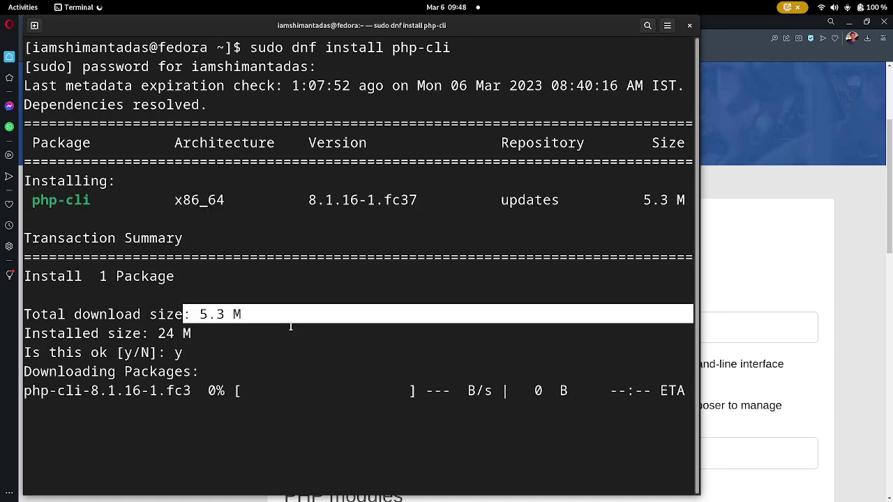
left_click(815, 294)
Copy the 'sudo dnf install phpunit composer' command from the Fedora page.
scroll(401, 350, "down", 3)
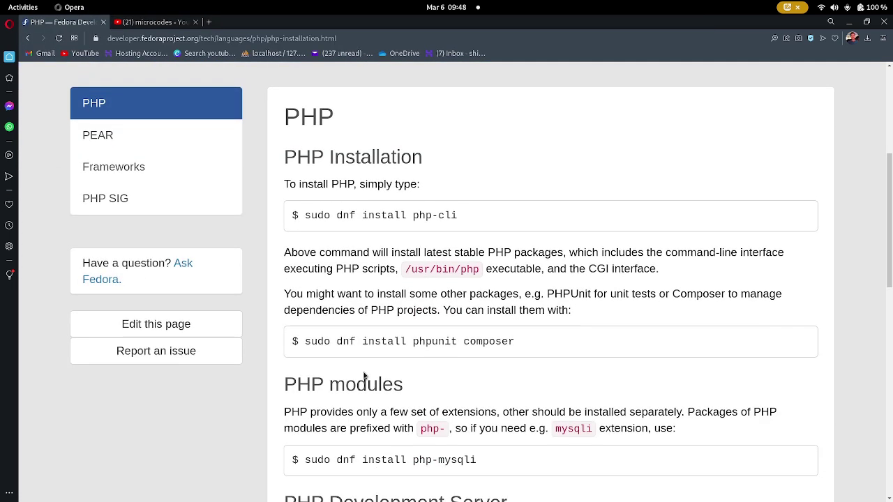
left_click_drag(307, 341, 526, 343)
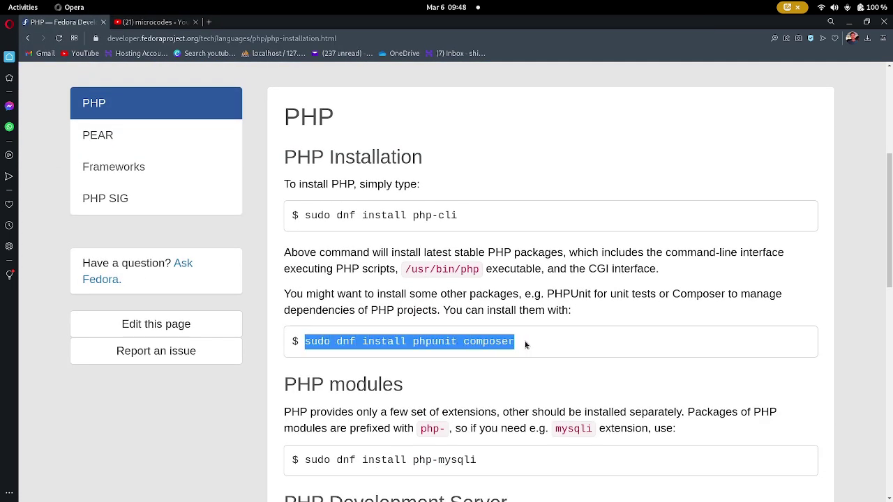
right_click(488, 338)
left_click(523, 352)
Clear the terminal and paste the phpunit composer install command at the prompt.
left_click(23, 7)
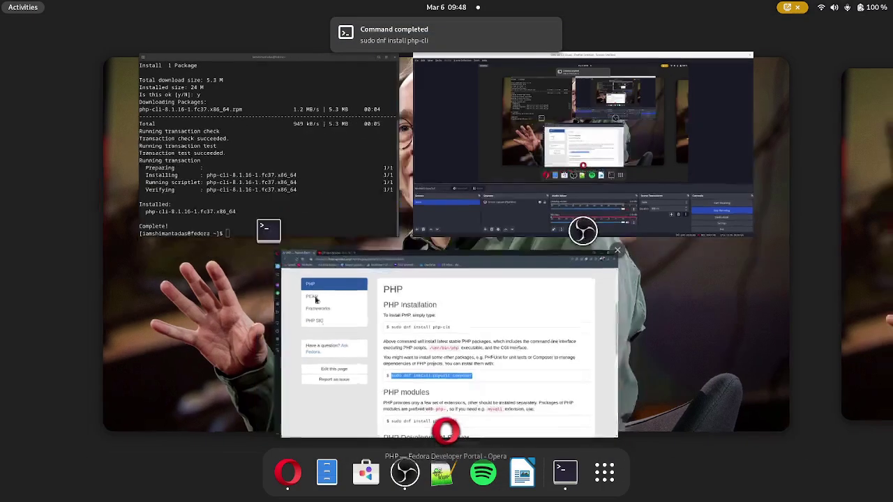
left_click(279, 202)
type("clear")
key("Return")
key("ctrl+shift+v")
Run the phpunit composer install and approve the 80 packages with y.
key("Return")
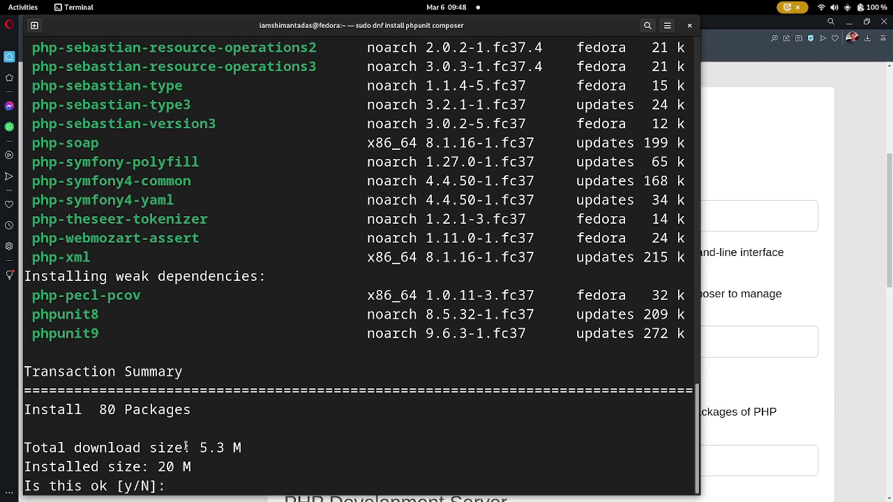
type("y")
key("Return")
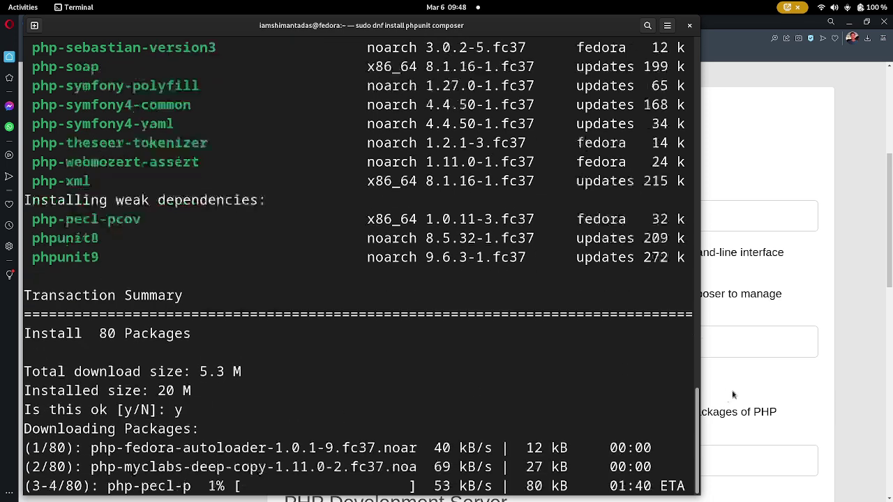
left_click(813, 363)
Copy the 'sudo dnf install php-mysqli' command from the PHP modules section.
scroll(628, 362, "down", 3)
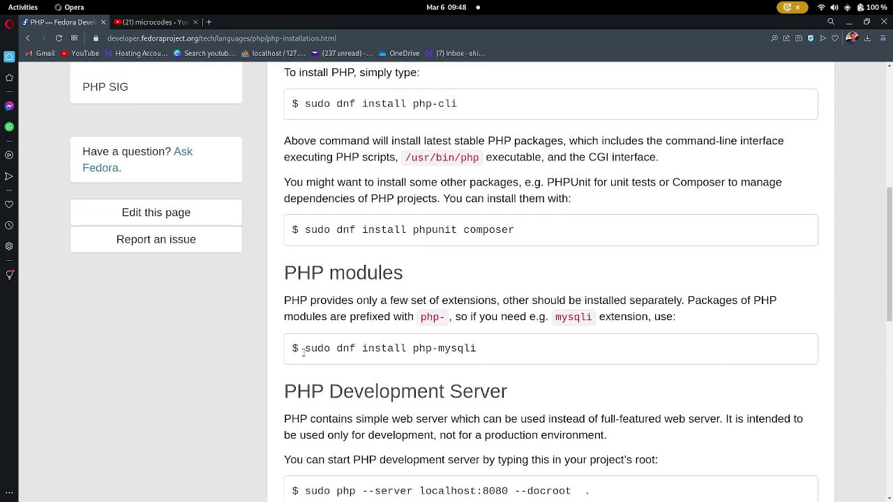
left_click_drag(307, 351, 482, 353)
right_click(469, 350)
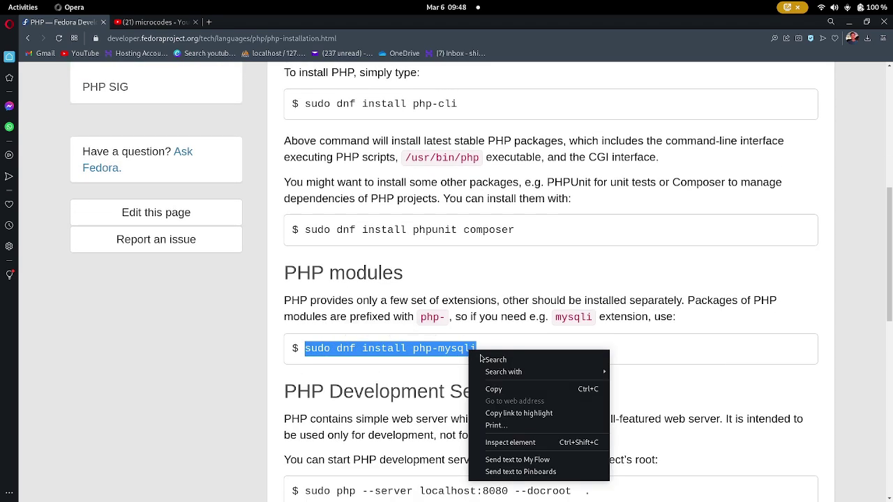
left_click(494, 389)
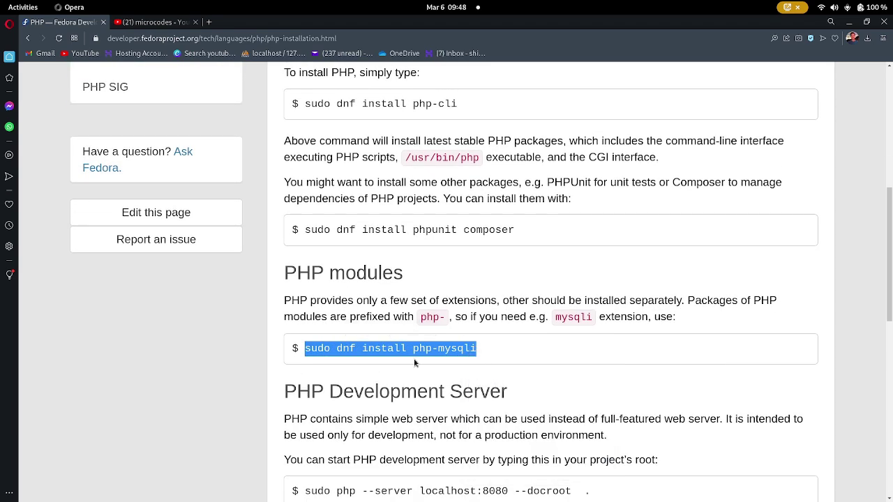
left_click_drag(332, 300, 671, 301)
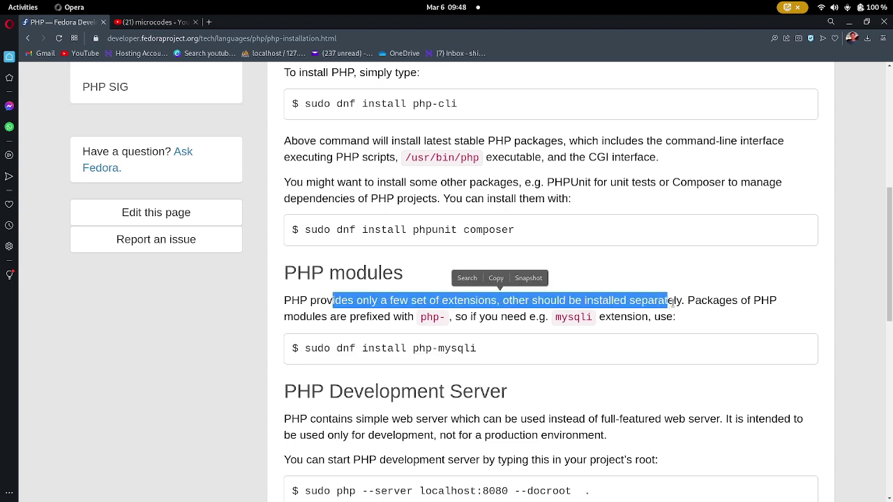
Maximize the terminal and clear it once phpunit and composer finish installing.
mouse_move(2, 3)
left_click(327, 251)
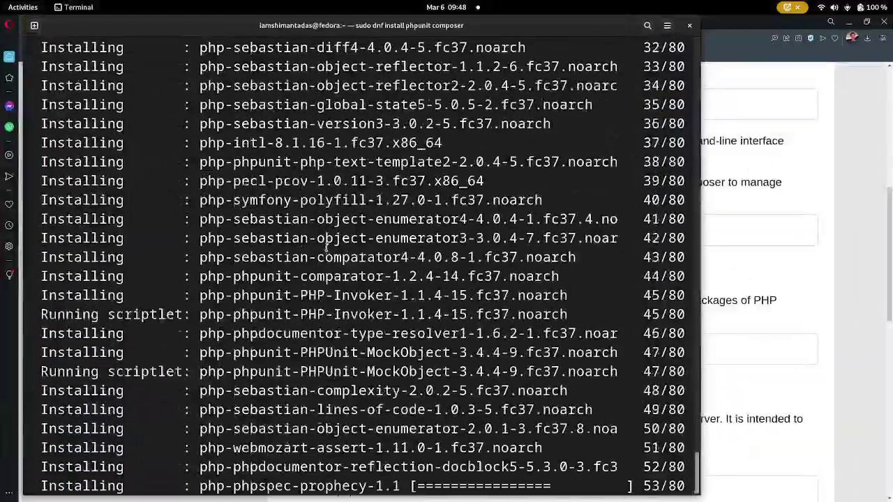
key("super+Up")
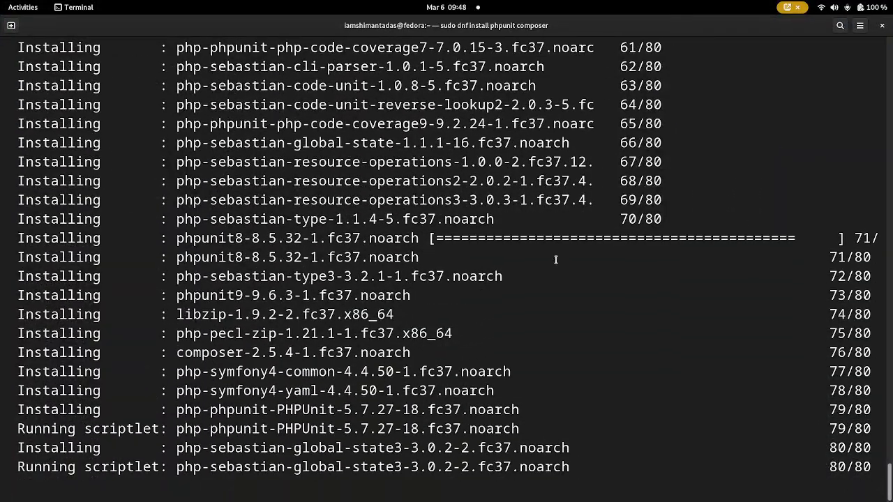
type("clear")
key("Return")
Run 'sudo dnf install php-mysqli' and approve installing php-mysqlnd and php-pdo.
key("ctrl+shift+v")
key("Return")
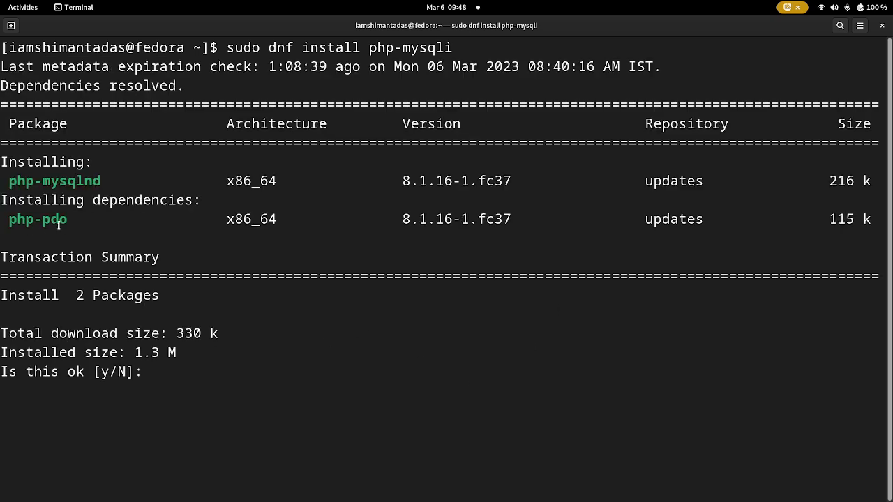
left_click_drag(26, 178, 115, 175)
left_click(210, 380)
type("y")
key("Return")
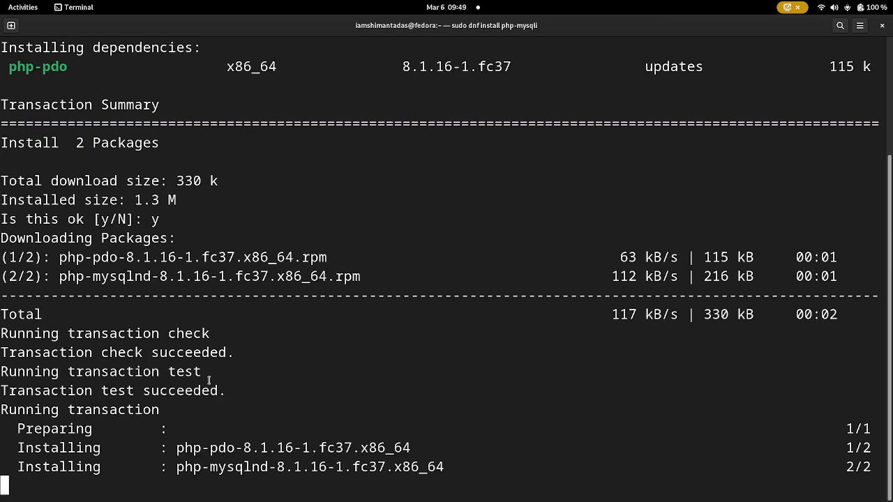
Clear the terminal and run 'sudo dnf search mysql'.
type("clear")
key("Return")
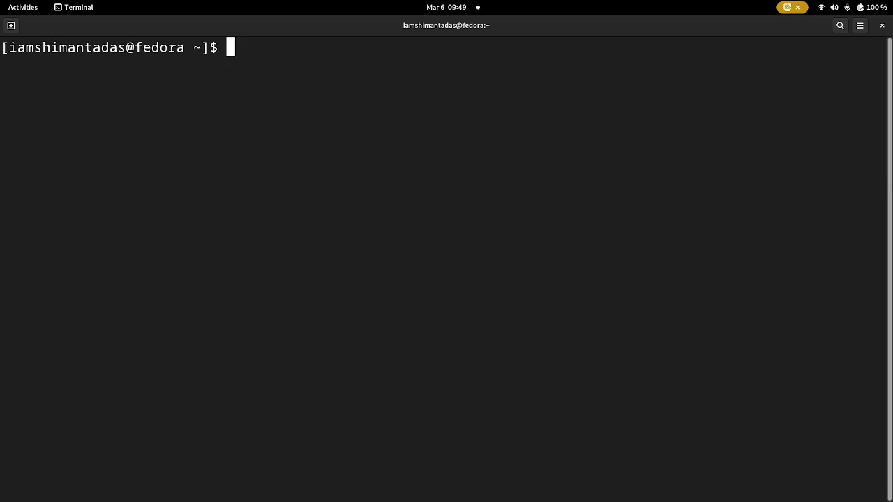
left_click(35, 6)
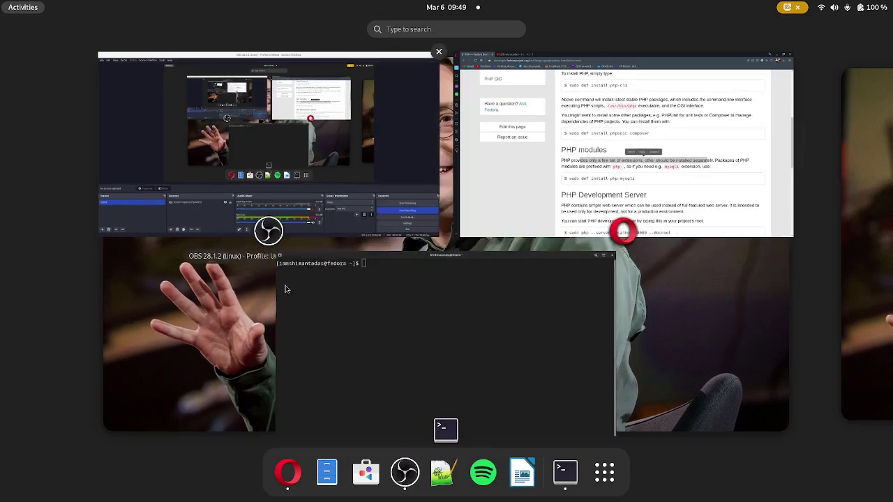
left_click(346, 372)
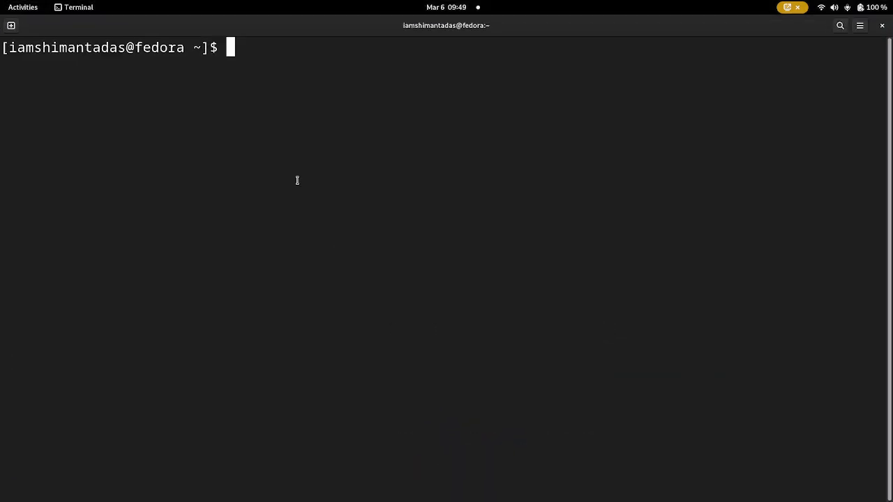
type("sudo dnf search ")
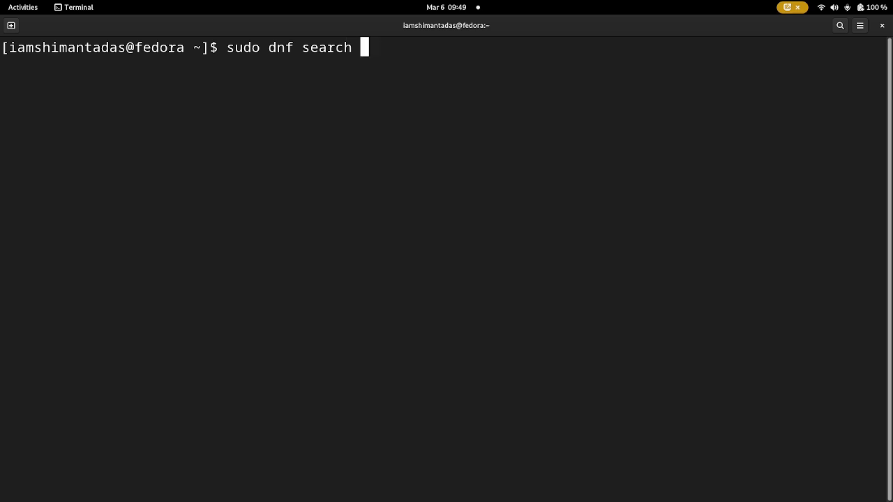
type("mysql")
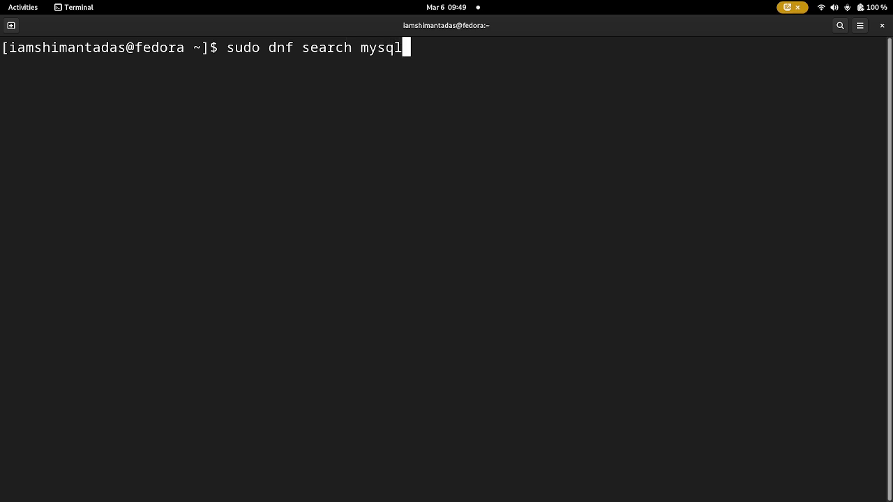
key("Return")
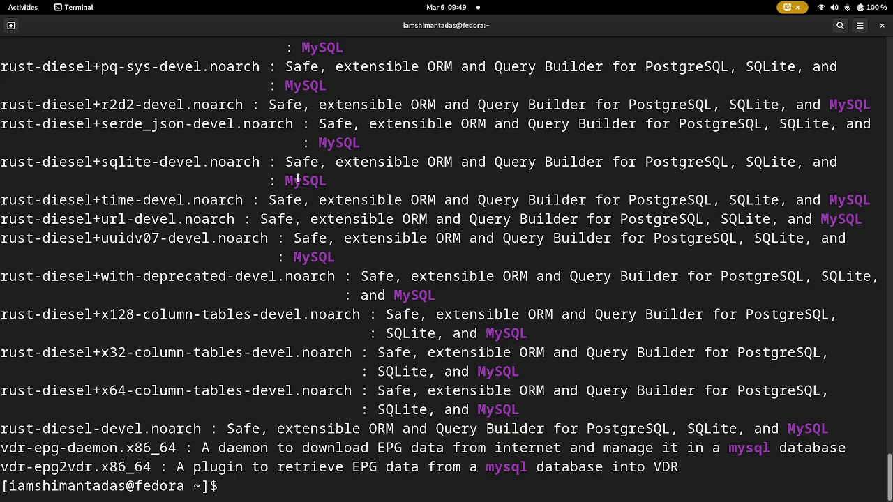
Scroll the 'dnf search mysql' results until community-mysql-server.x86_64 and the other community-mysql packages are visible.
scroll(253, 175, "up", 20)
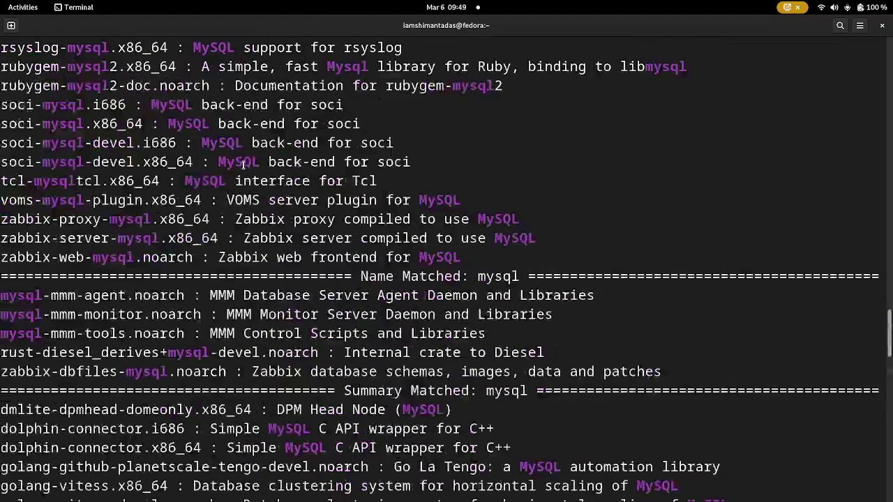
scroll(242, 163, "up", 20)
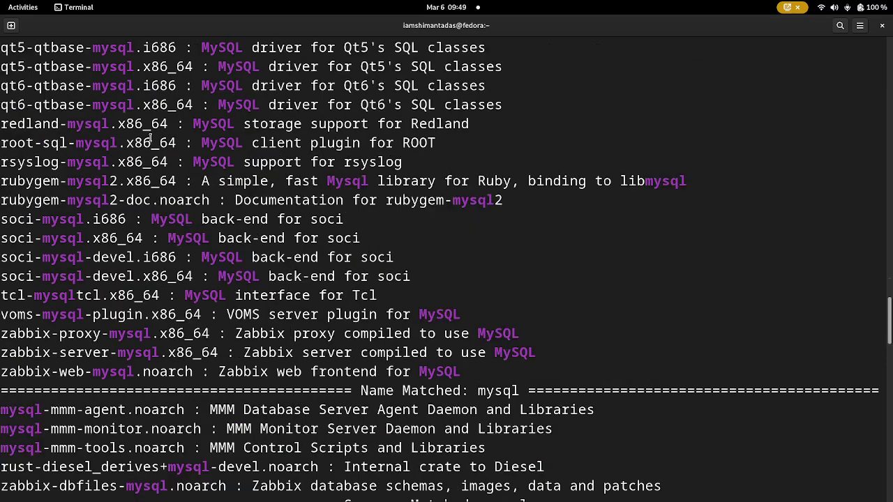
scroll(61, 152, "down", 3)
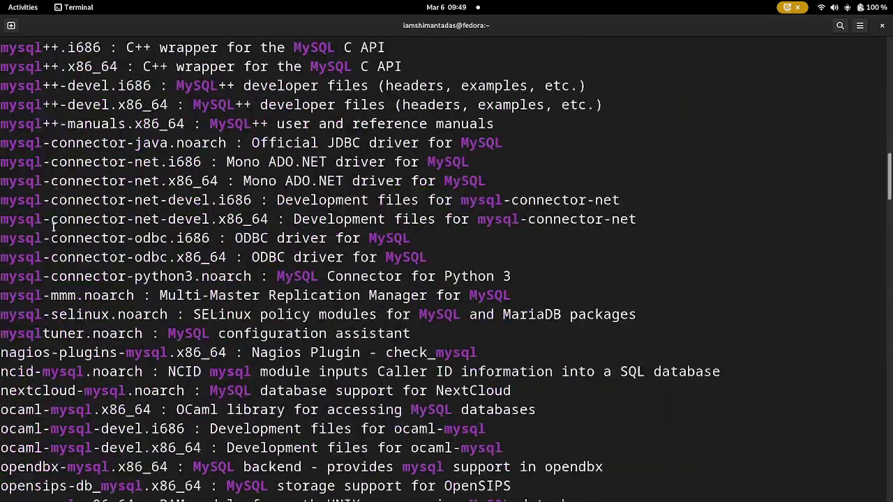
left_click_drag(2, 64, 184, 366)
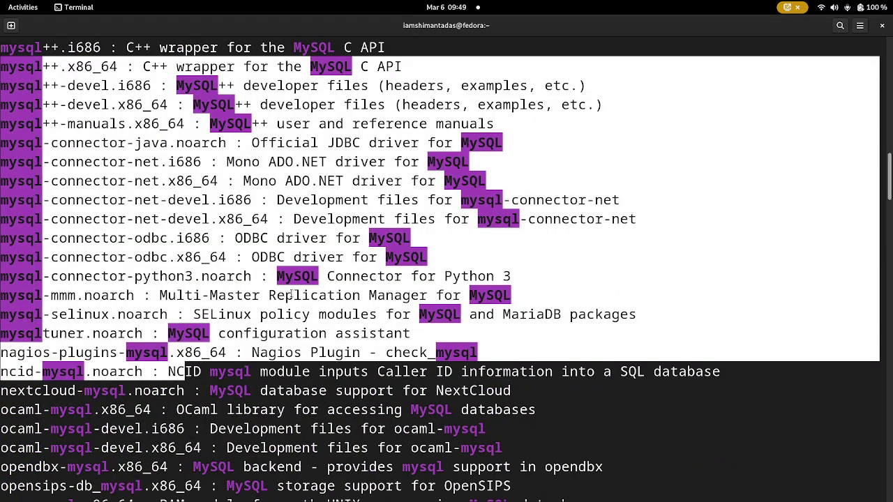
left_click(289, 294)
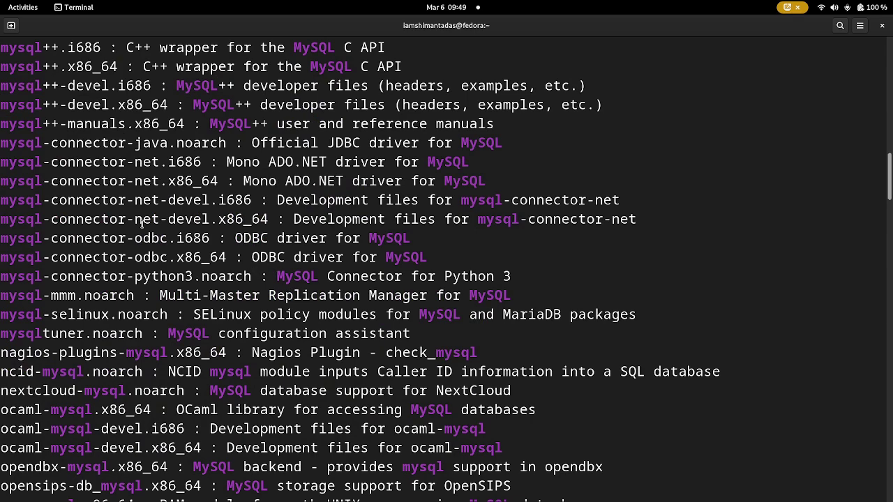
scroll(38, 255, "up", 20)
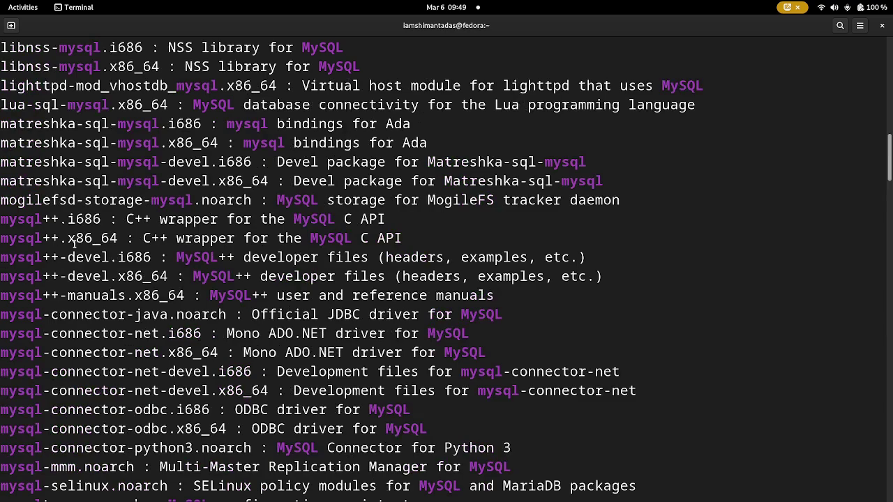
scroll(38, 260, "down", 2)
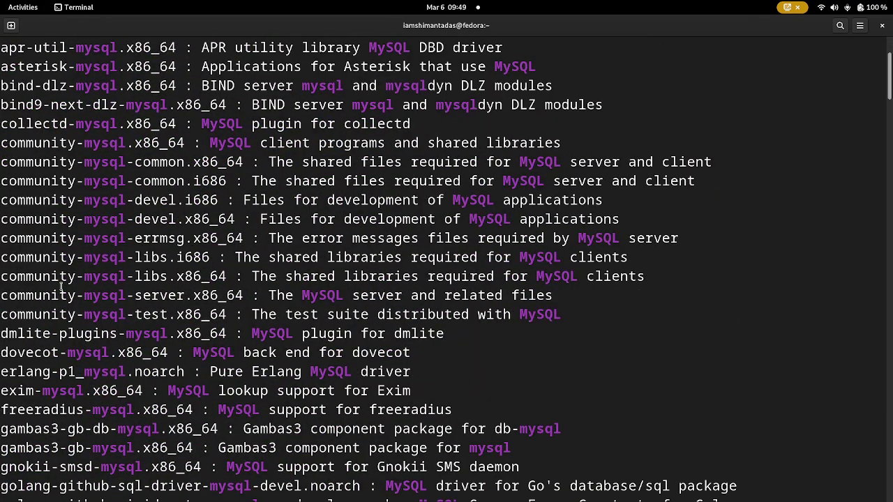
Highlight the 'community-mysql.x86_64' package name in the results and bring up its copy menu.
left_click_drag(3, 279, 649, 274)
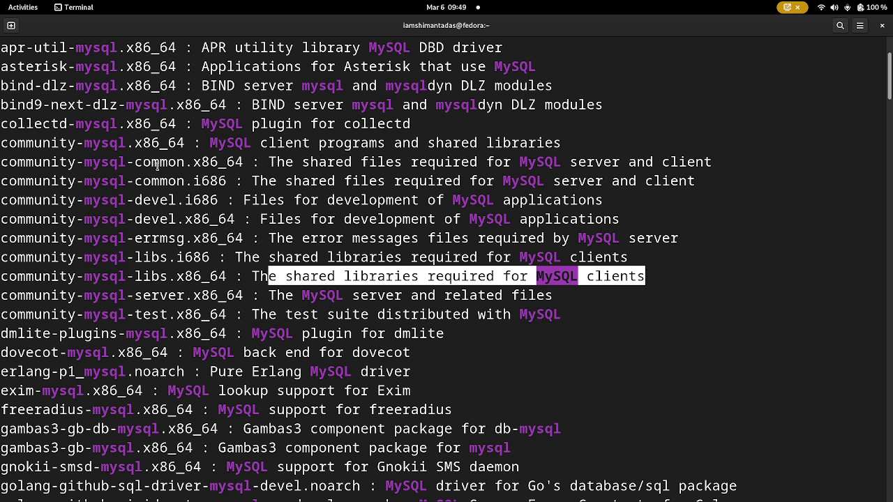
left_click_drag(1, 162, 689, 170)
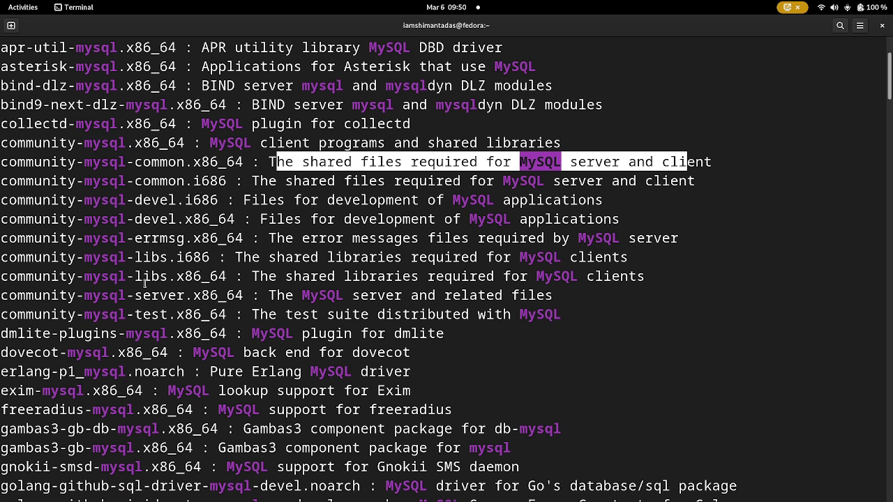
left_click_drag(1, 143, 185, 143)
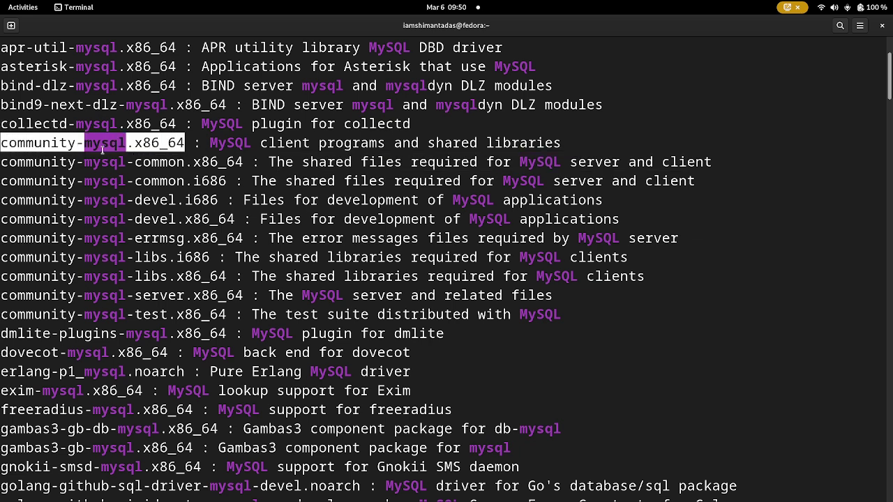
left_click_drag(247, 144, 544, 144)
left_click_drag(2, 143, 183, 144)
right_click(183, 144)
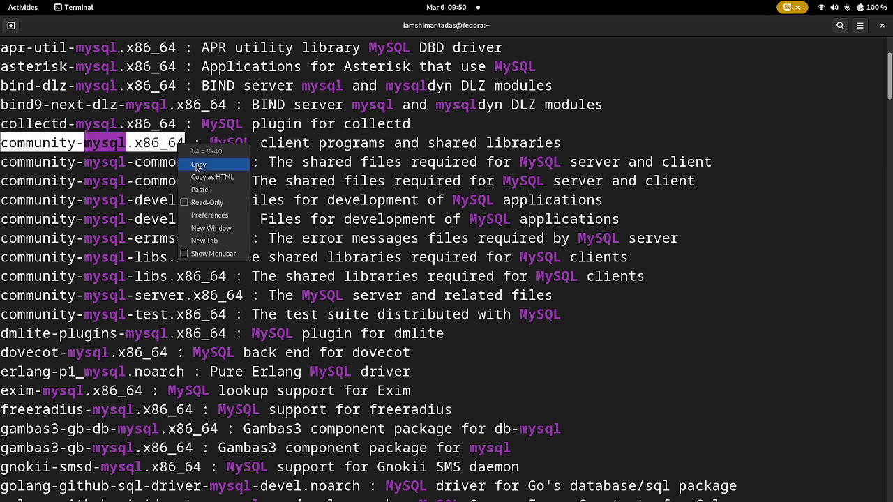
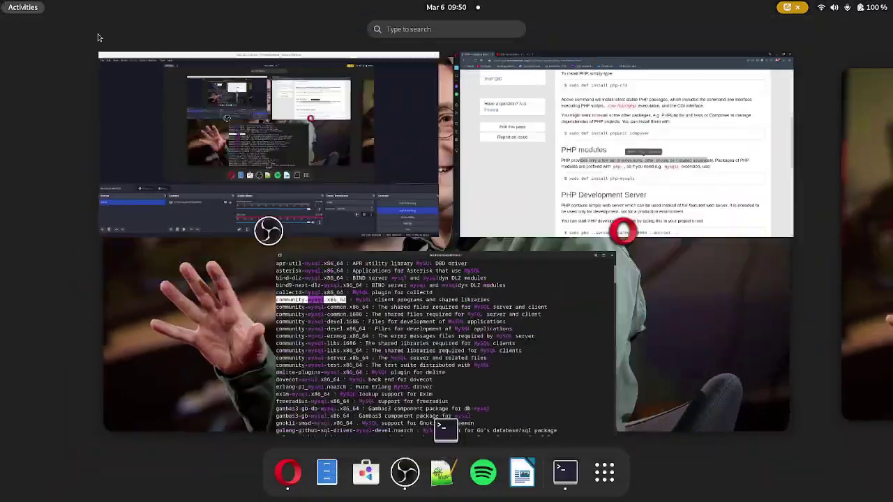
Clear the screen and run sudo dnf install community-mysql.x86_64, which reports it's already installed.
left_click(378, 327)
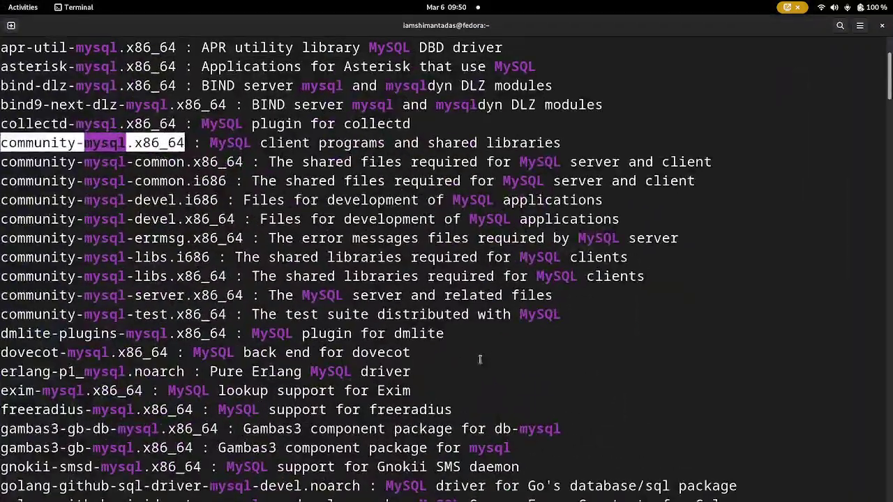
scroll(842, 217, "down", 5)
left_click_drag(889, 103, 889, 481)
type("clear")
key("Return")
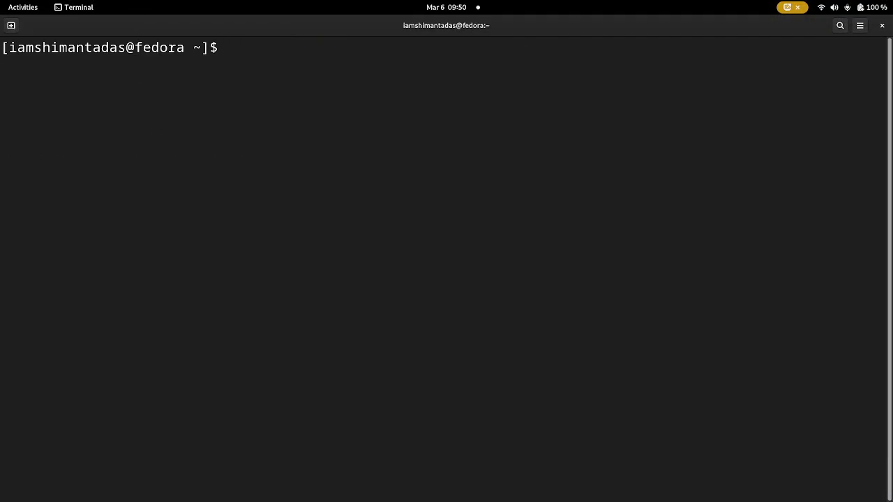
type("sudo dnf ")
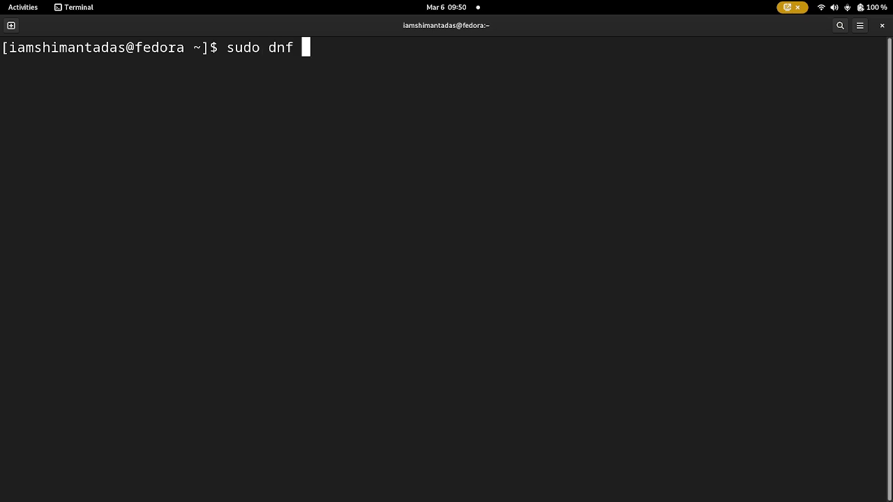
type("install")
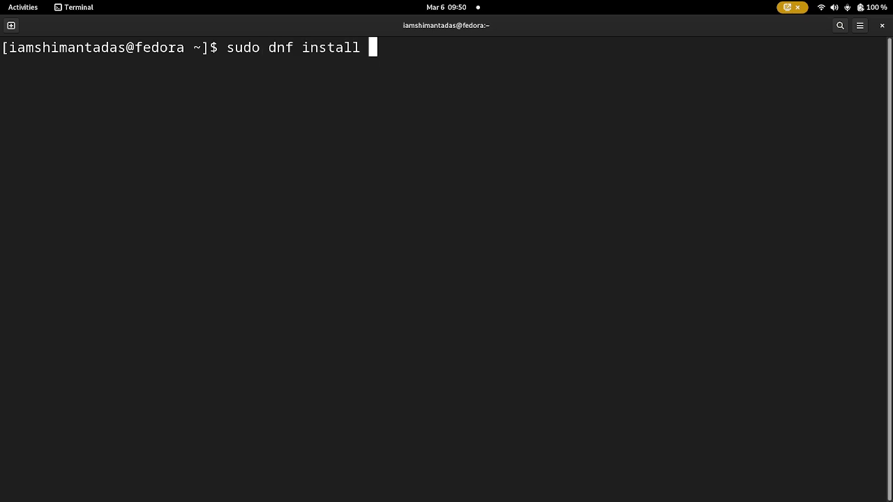
type("community-mysql.x86_64")
key("Return")
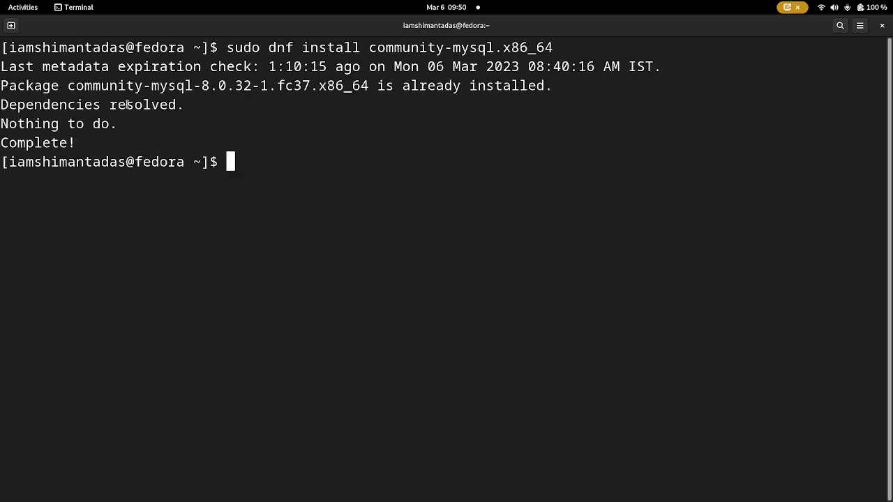
Highlight the Dependencies resolved output line and begin typing sudo mysql.
left_click_drag(35, 104, 263, 102)
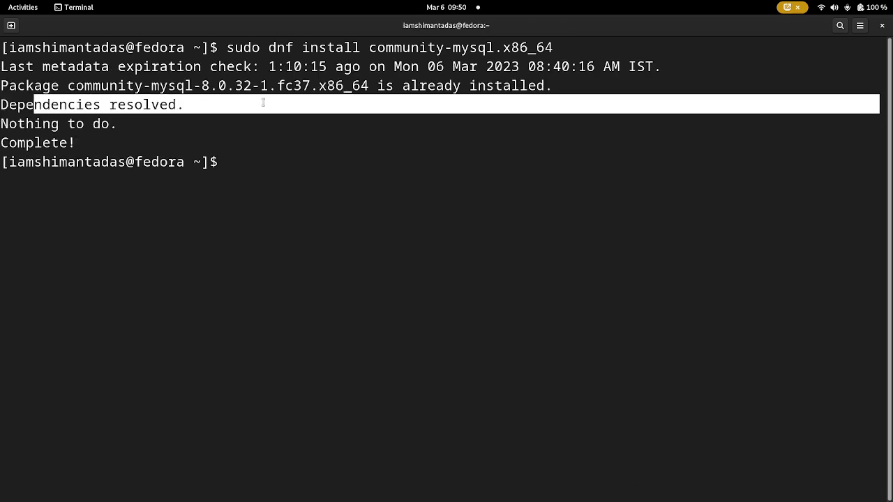
left_click(244, 130)
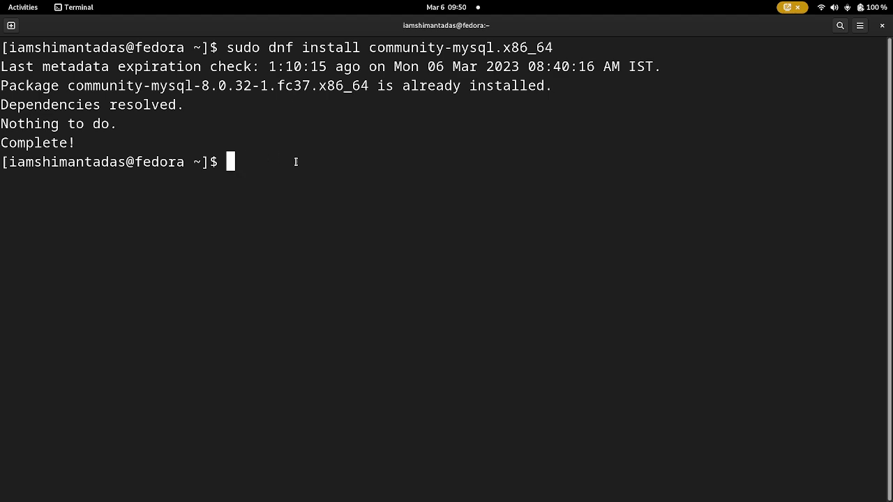
type("sudo mysql")
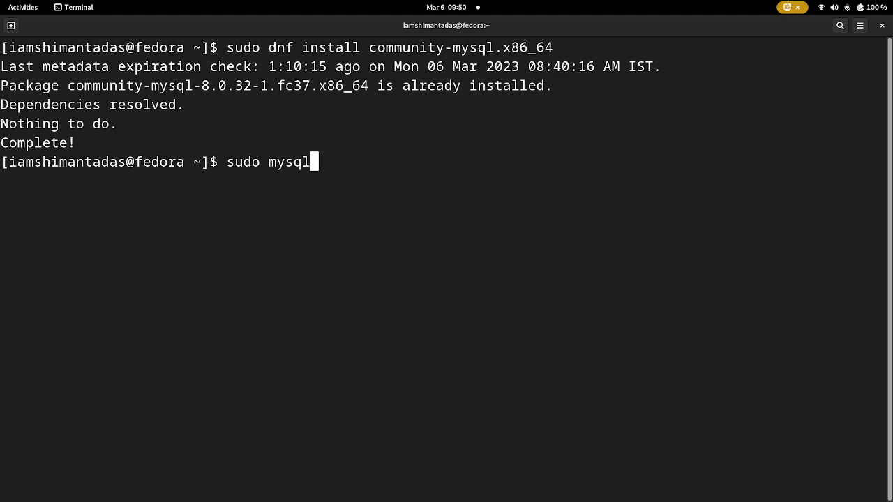
Start the MySQL monitor as root with sudo mysql.
key("Return")
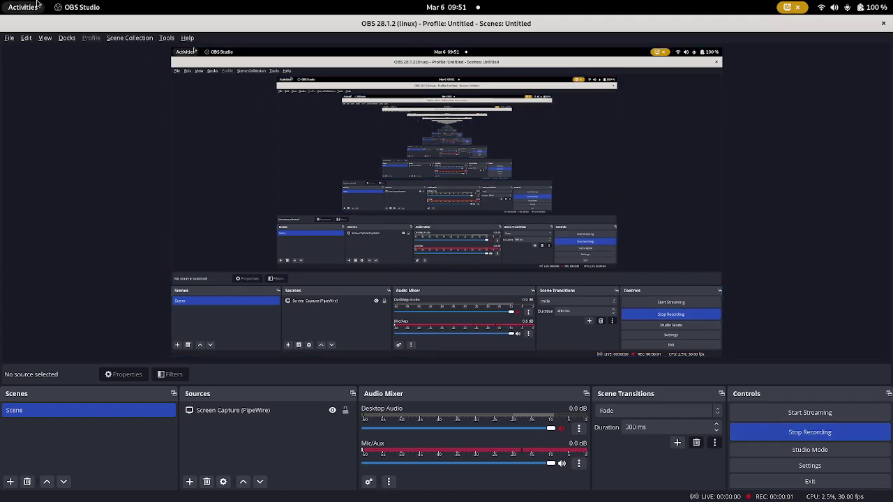
left_click(23, 7)
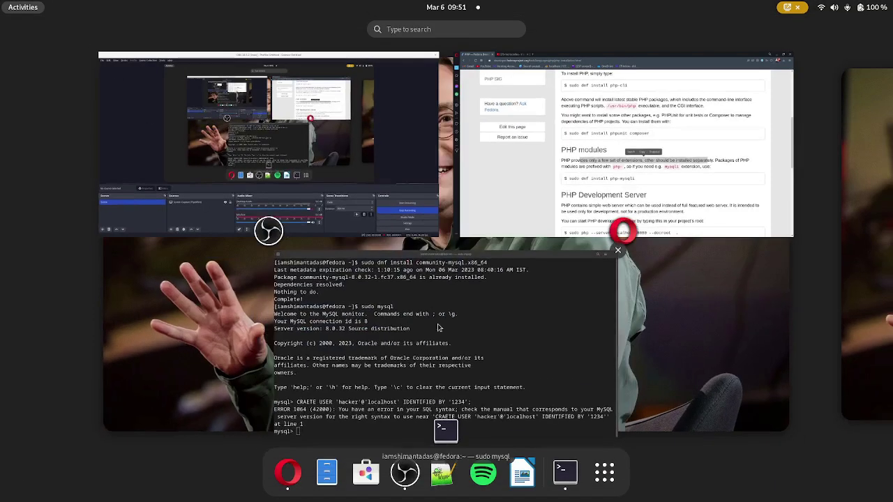
left_click(438, 328)
Quit the MySQL monitor with exit; and clear the terminal screen.
type("cle")
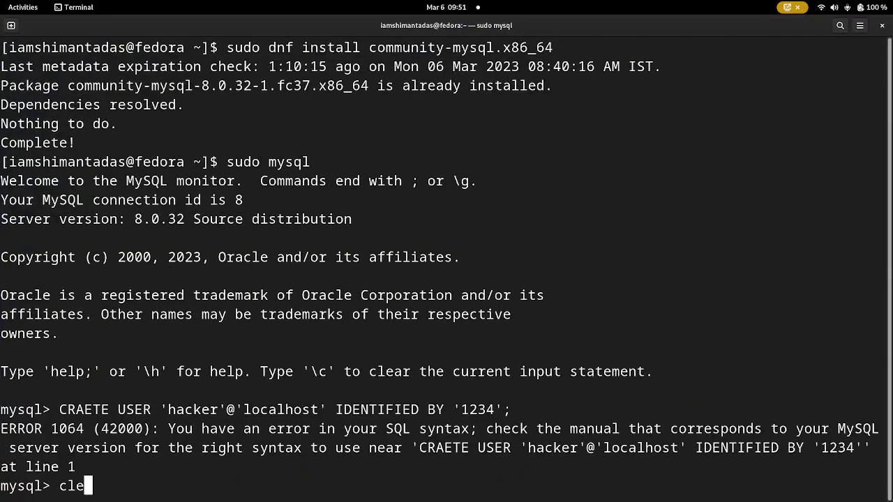
key("BackSpace")
key("BackSpace")
key("BackSpace")
type("exit;")
key("Return")
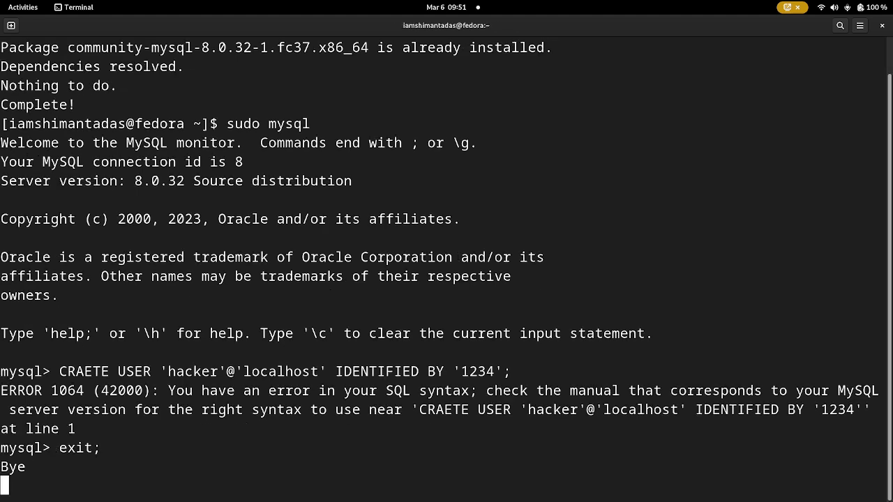
type("clear")
key("Return")
Open sudo mysql and create user 'hacker'@'localhost' identified by a password.
type("sudo mysql")
key("Return")
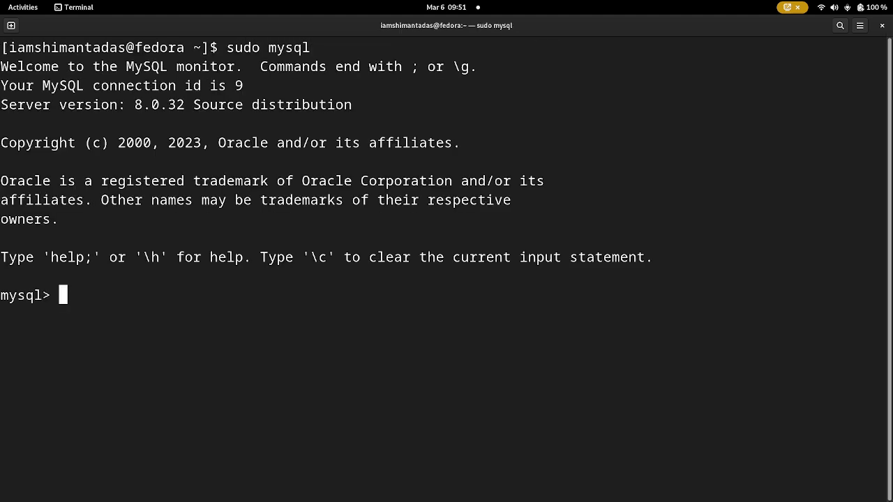
type("CREA")
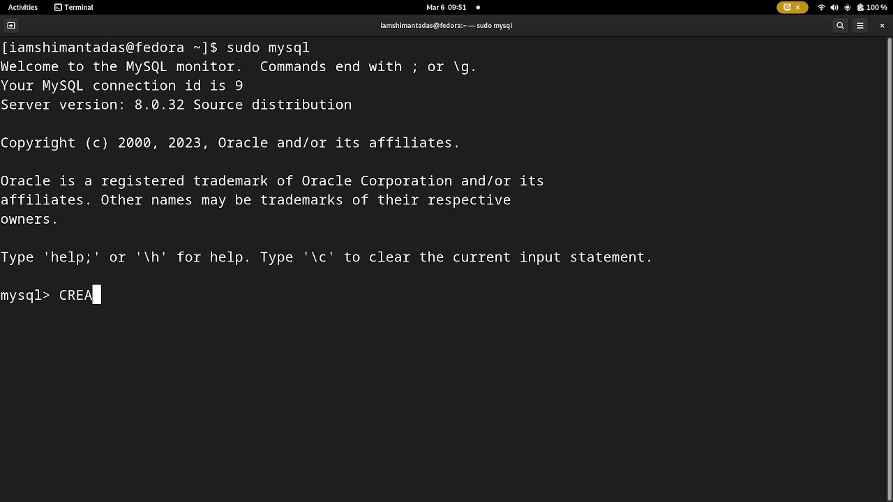
type("TE USER ''")
key("Left")
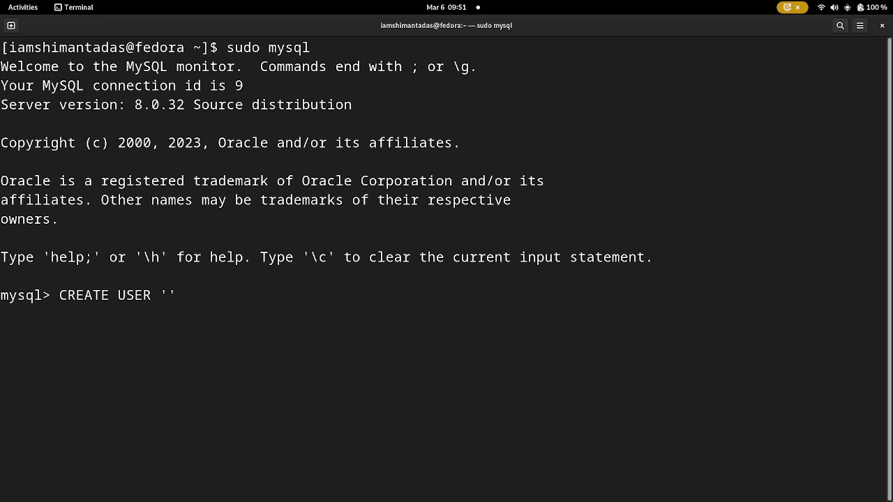
type("hacker")
key("Right")
type("@''")
key("Left")
type("localhost'")
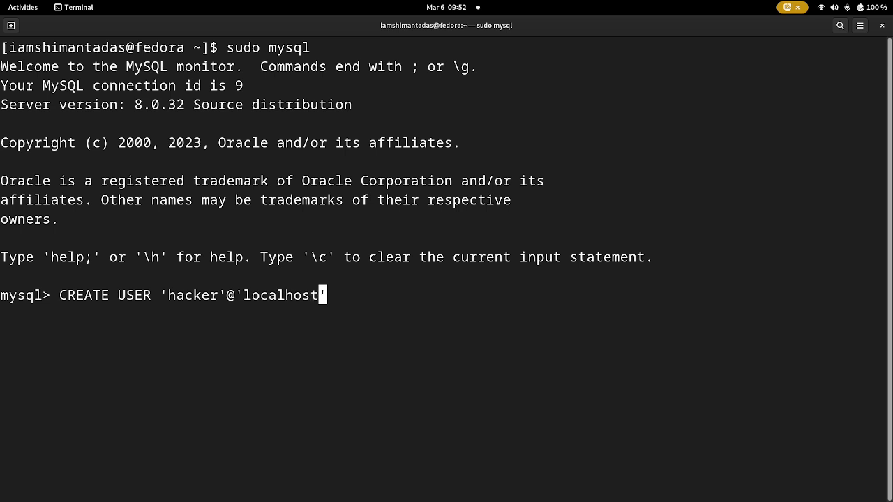
type(" IDENTIFIE")
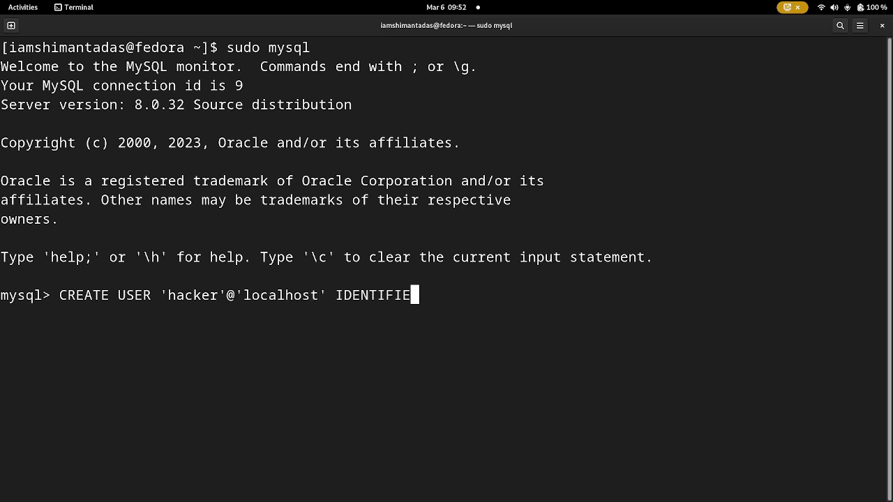
key("Right")
type(";")
key("Return")
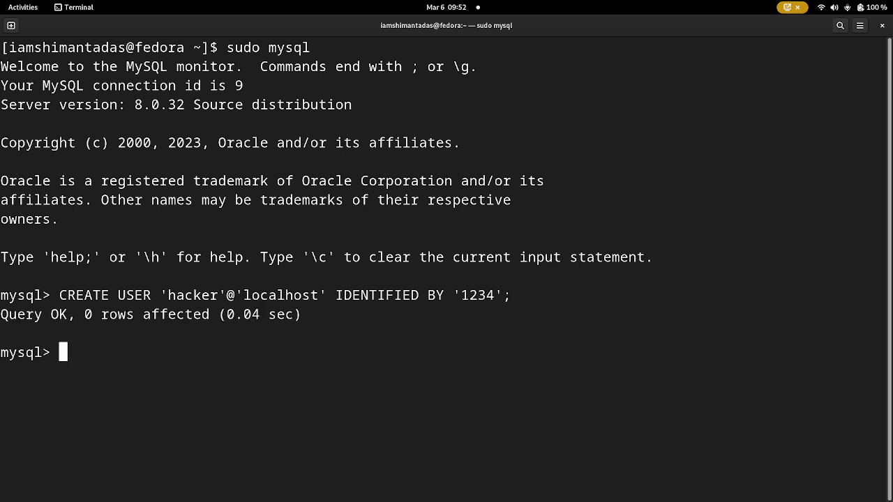
Start a GRANT ALL PRIVILEGES ON *.* statement for hacker, then discard it and recall history.
type("GRANT")
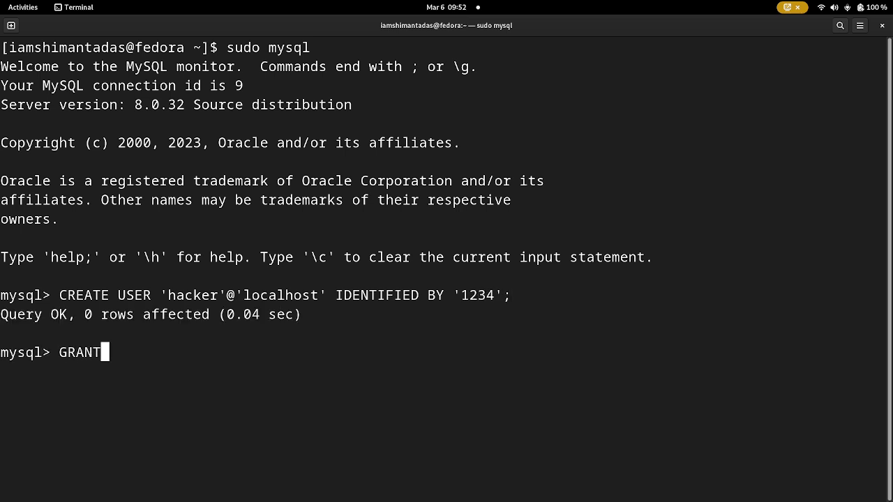
type(" ALL PRIVILEGES")
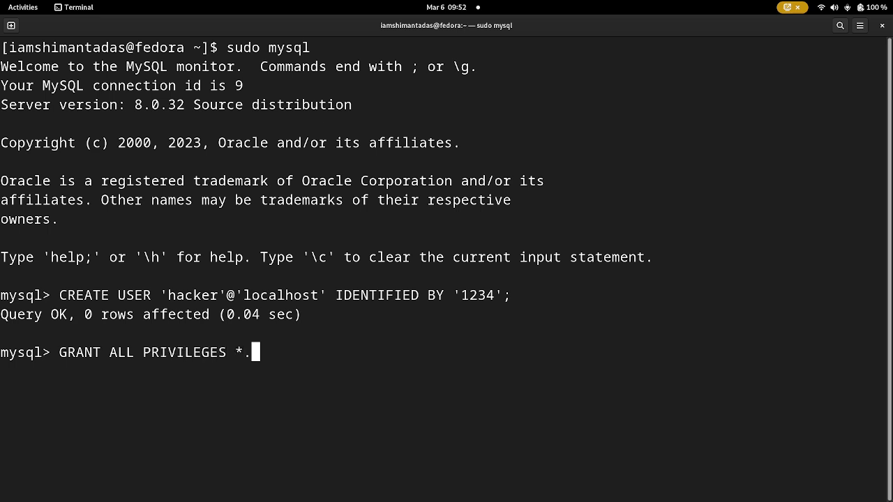
type(" ON *.*")
key("Left")
key("Left")
type("ON")
key("Right")
key("Right")
key("Right")
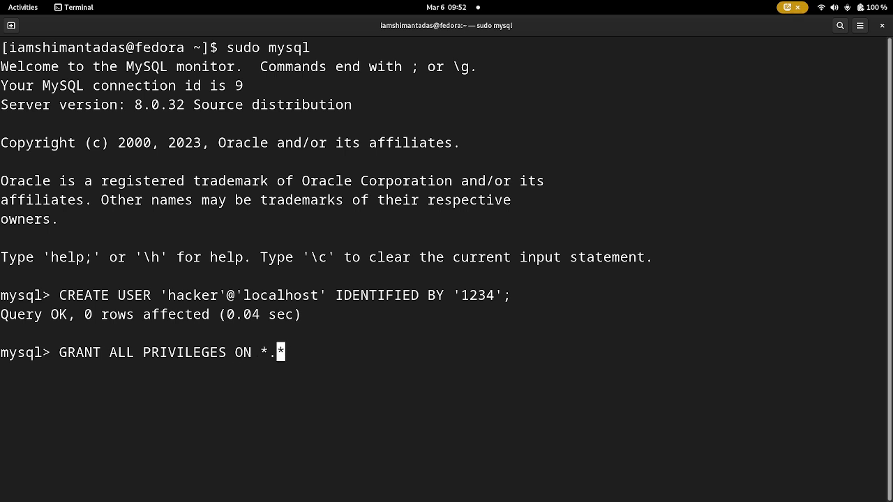
type("TO ''")
key("Left")
type("hacke")
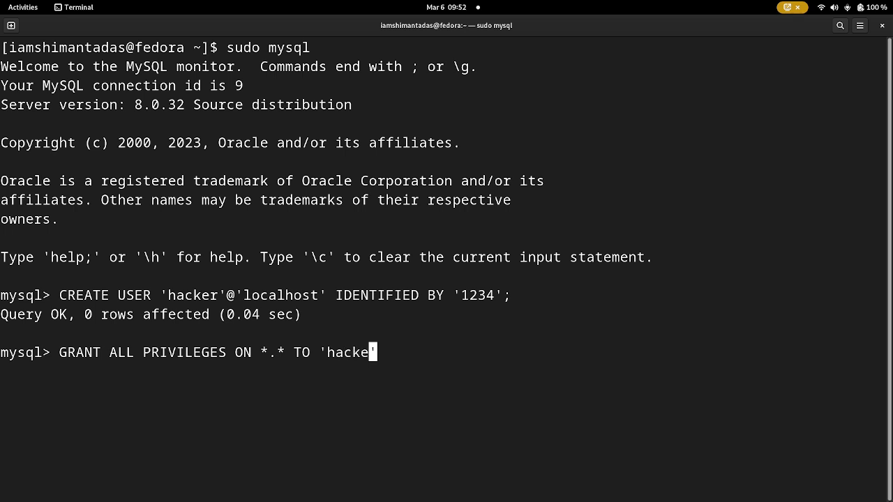
key("ctrl+u")
key("Up")
key("Up")
key("Up")
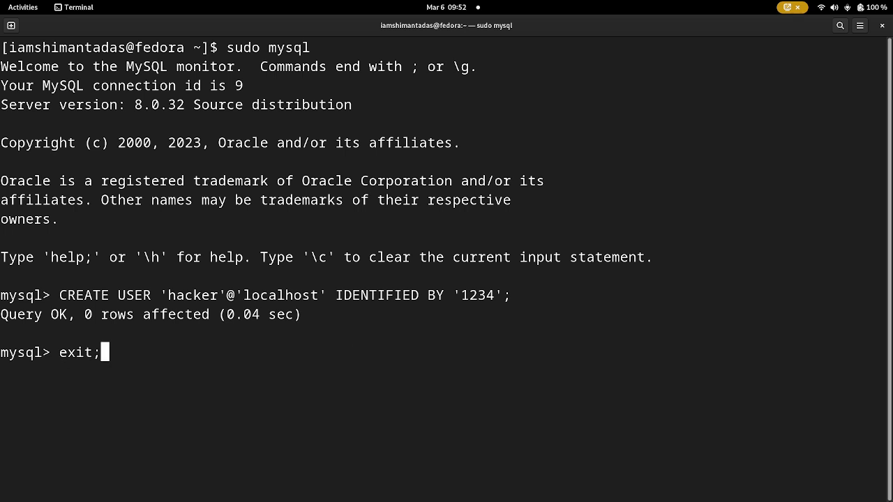
Run GRANT ALL PRIVILEGES ON *.* TO 'hacker'@'localhost';.
key("Up")
key("BackSpace")
key("BackSpace")
key("BackSpace")
key("BackSpace")
key("BackSpace")
key("BackSpace")
key("BackSpace")
key("BackSpace")
key("BackSpace")
key("BackSpace")
key("BackSpace")
key("BackSpace")
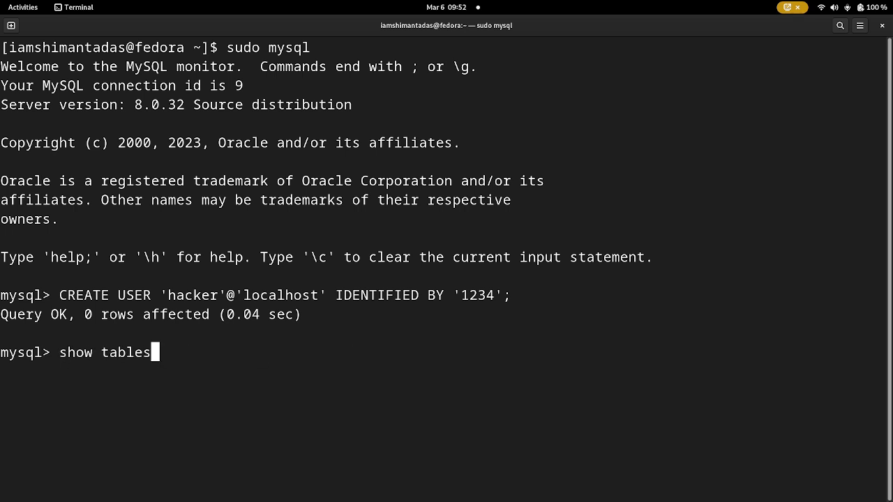
type("GRANT")
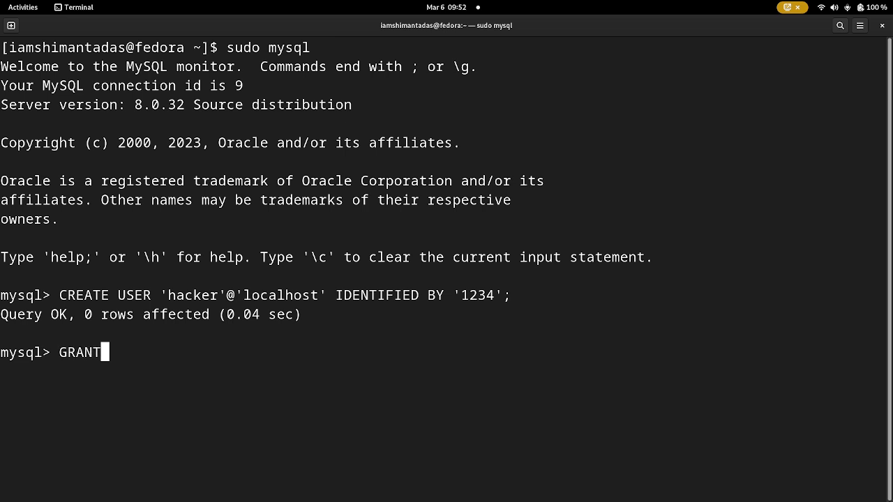
type(" ALL PRIVI")
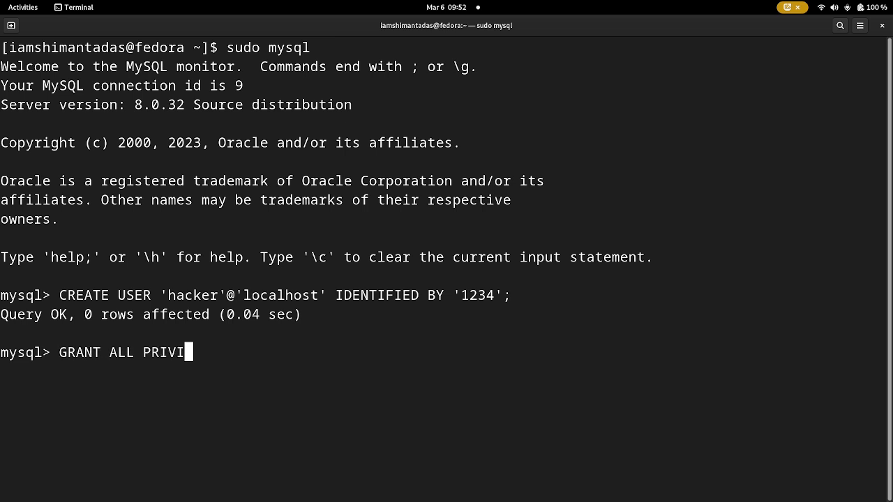
type("LEGES O")
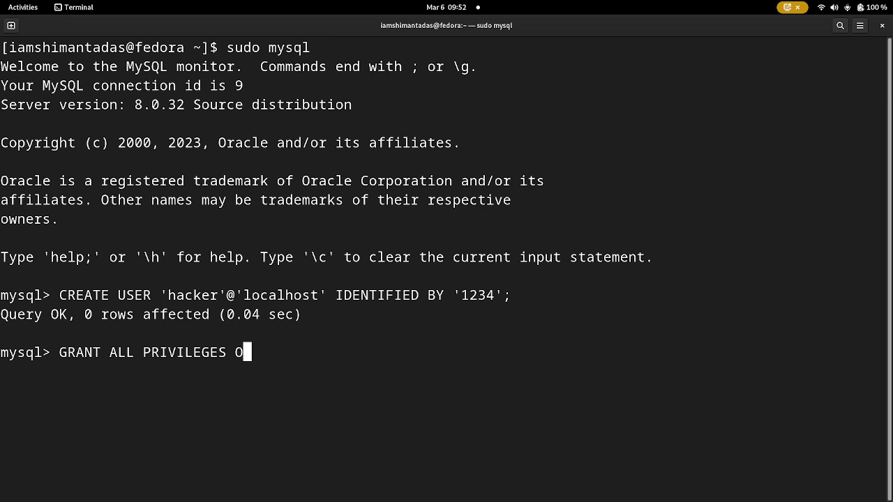
type("N *.* TO ''")
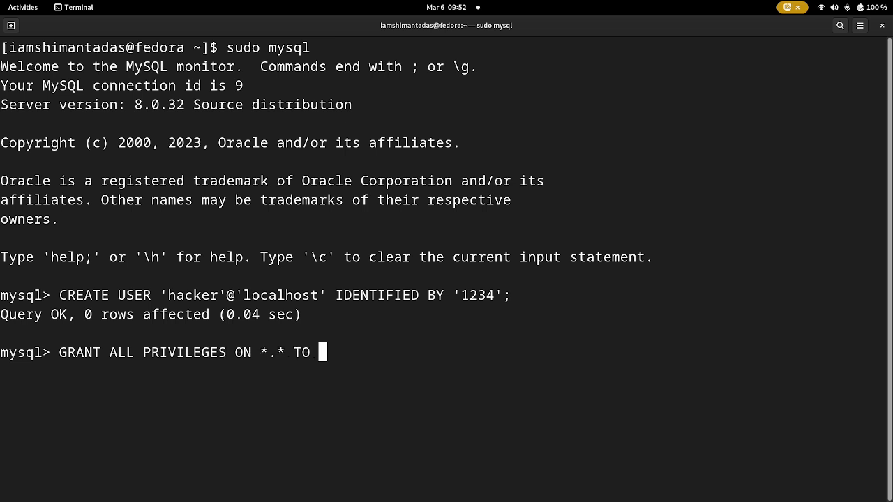
key("Left")
type("hacker'")
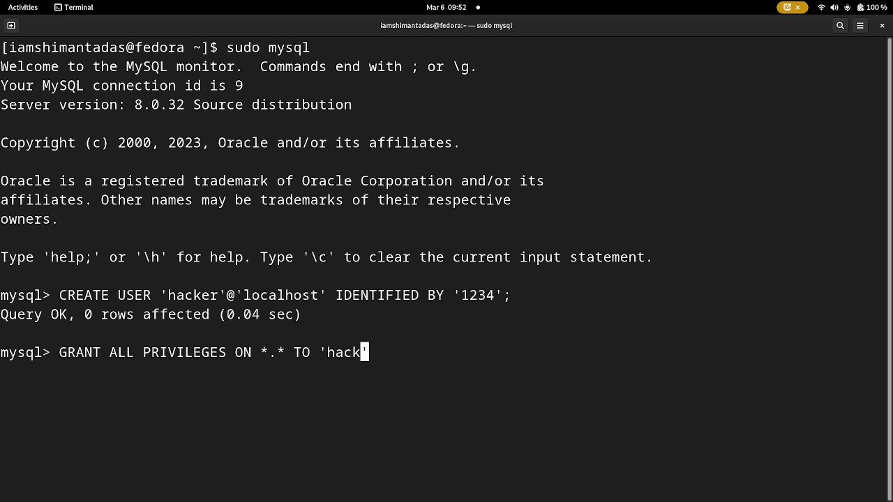
type("@''")
key("Left")
type("localhost")
key("Right")
type(";")
key("Return")
Reload the privilege tables with FLUSH PRIVILEGES;.
type("FLUSH OR")
key("BackSpace")
key("BackSpace")
type("PRIVILEGES;")
key("Return")
Exit MySQL with exit; and clear the terminal screen.
type("exit;")
key("Return")
type("clear")
key("Return")
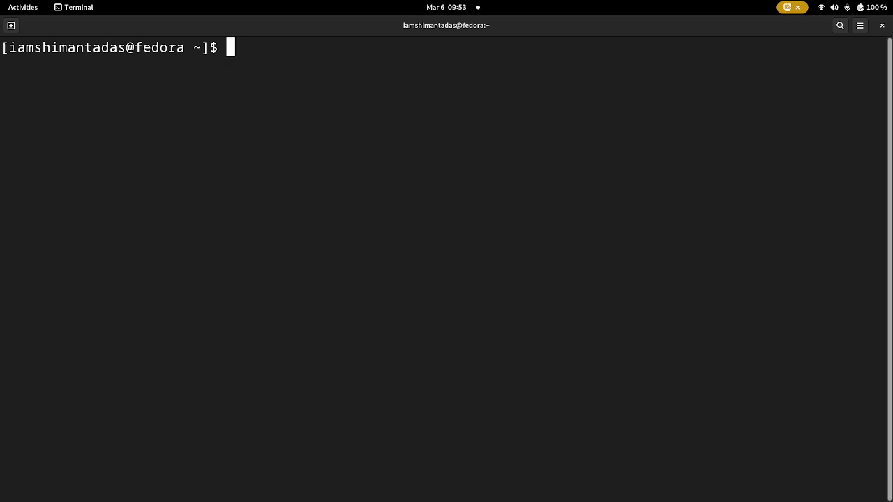
Log into MySQL as the hacker user with mysql -u hacker -p.
type("mysql 0-u")
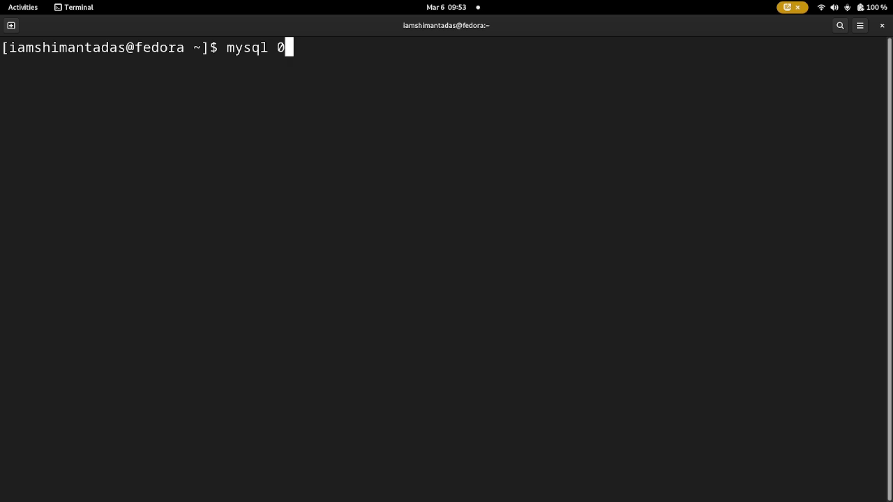
key("BackSpace")
key("BackSpace")
key("BackSpace")
type("0")
key("BackSpace")
type("-u")
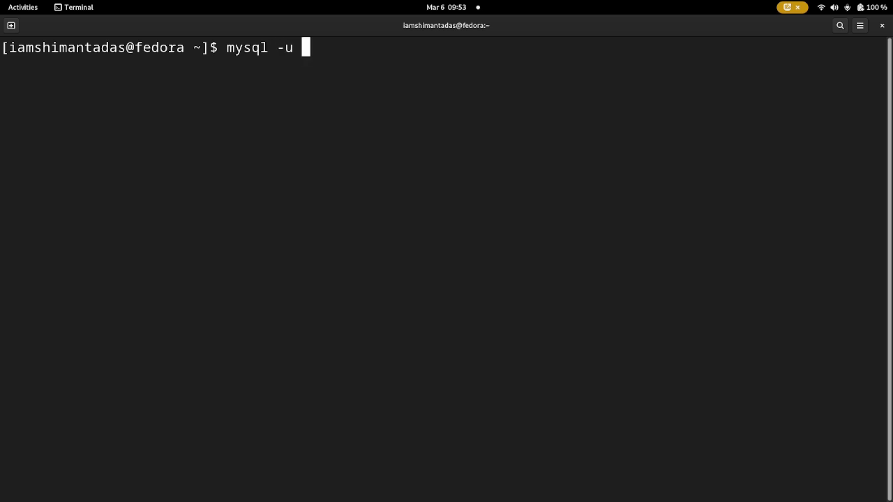
type(" ha")
key("BackSpace")
type("hacker ")
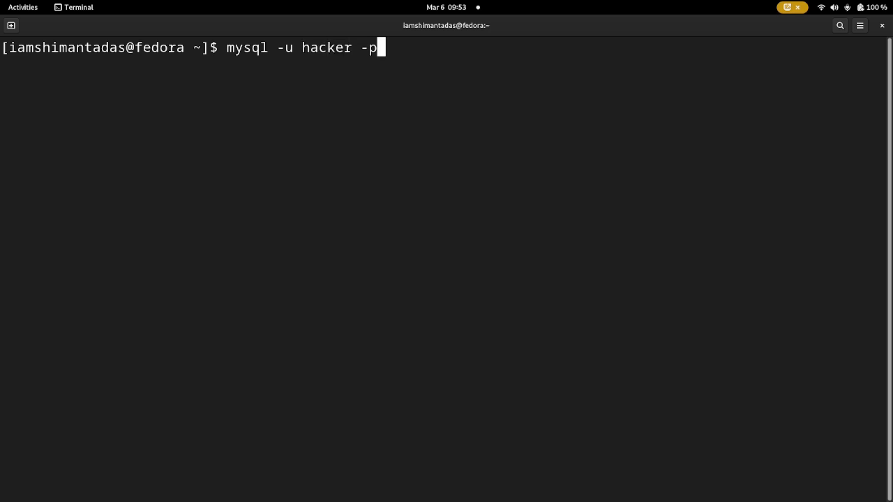
type("-p")
key("Return")
key("Return")
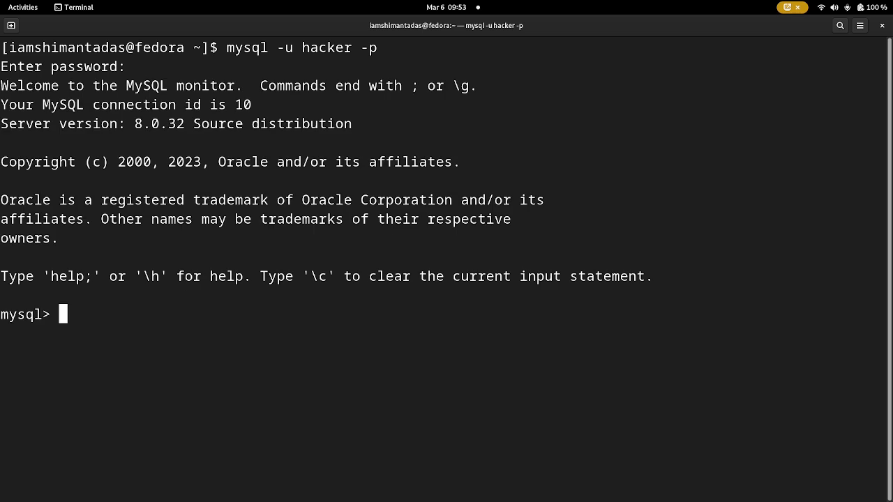
Run SHOW DATABASES; to list seven databases including db1, db2 and mydb1, then exit.
type("SHOW ")
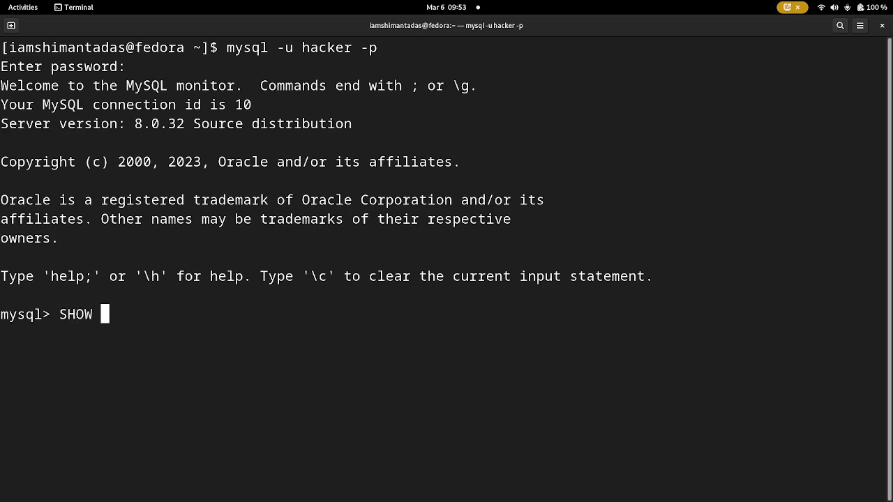
type("DATABASES;")
key("Return")
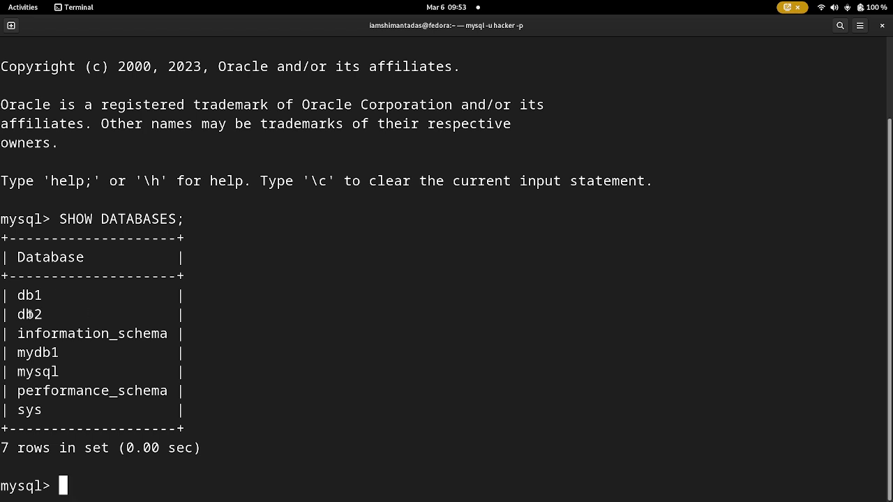
left_click_drag(1, 276, 101, 430)
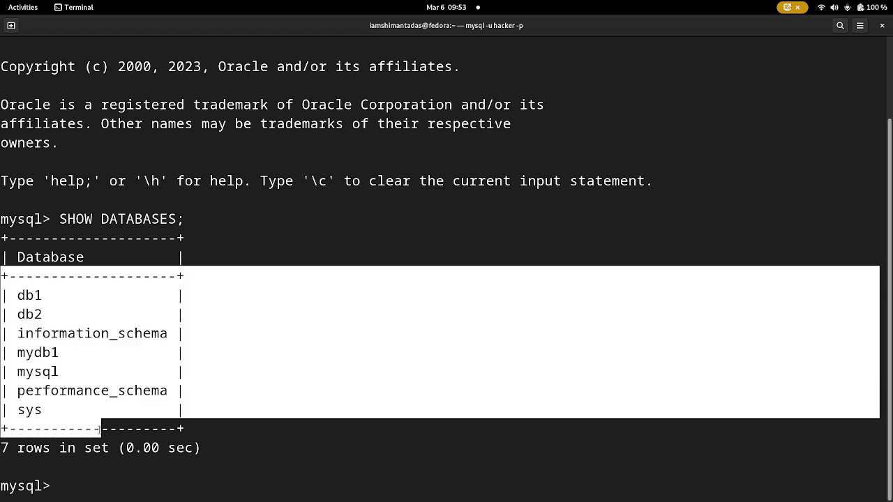
left_click(70, 357)
type("exi")
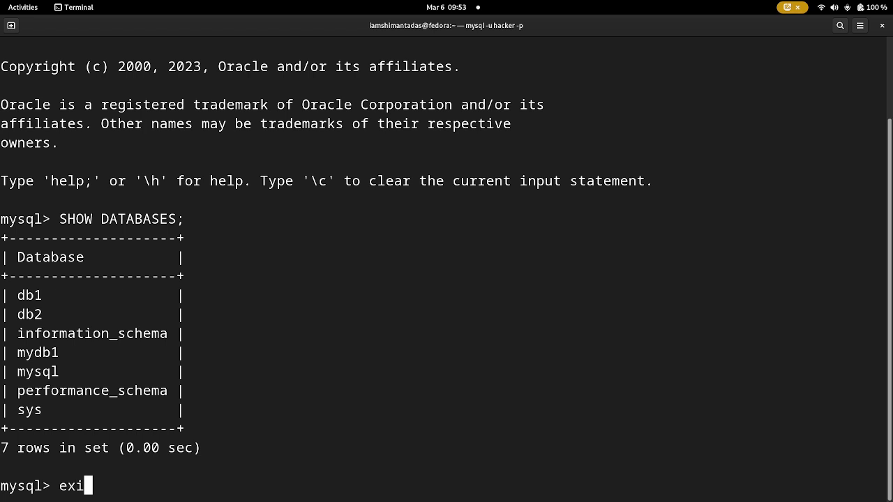
key("BackSpace")
key("BackSpace")
type("xit;")
key("Return")
Clear the screen and type sudo dnf search http at the prompt.
type("clear")
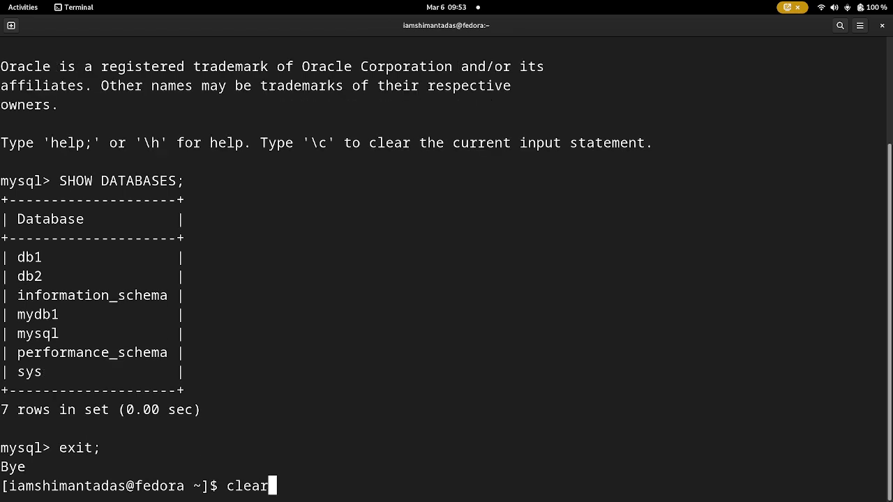
key("Return")
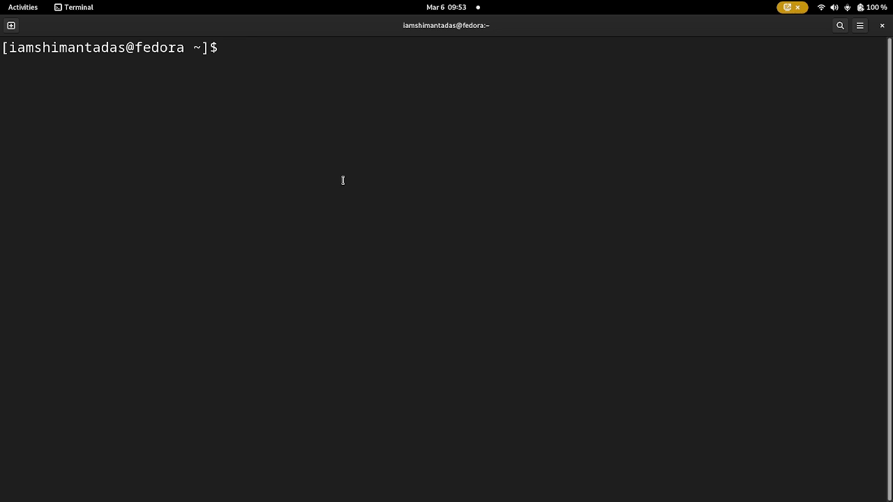
type("sudo d")
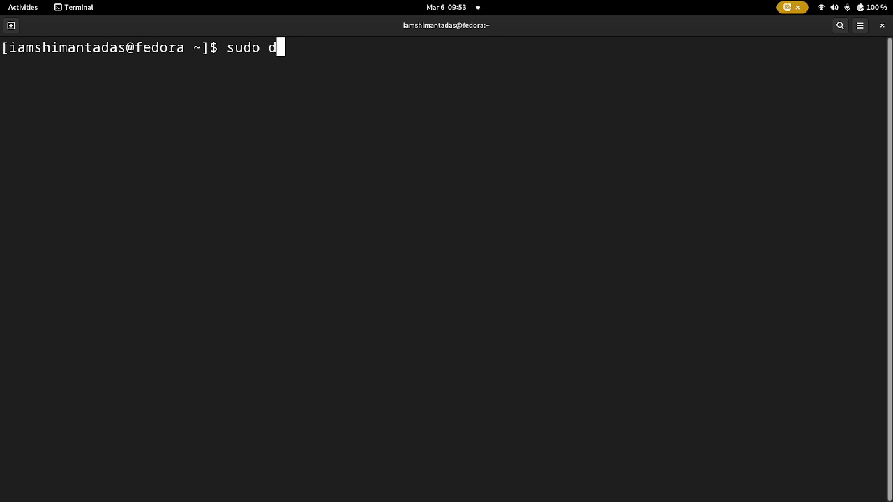
type("nf search http")
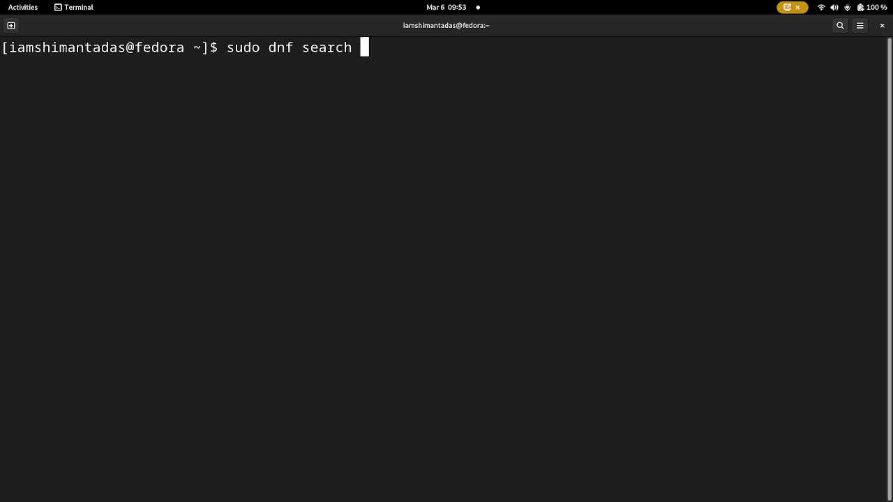
Run sudo dnf search apache and scroll through the package results.
key("BackSpace")
key("BackSpace")
key("BackSpace")
key("BackSpace")
type("apache")
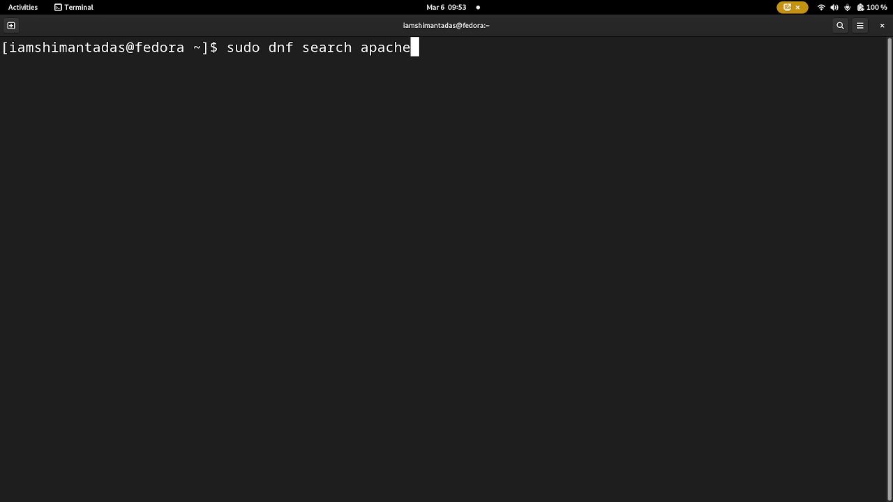
key("Return")
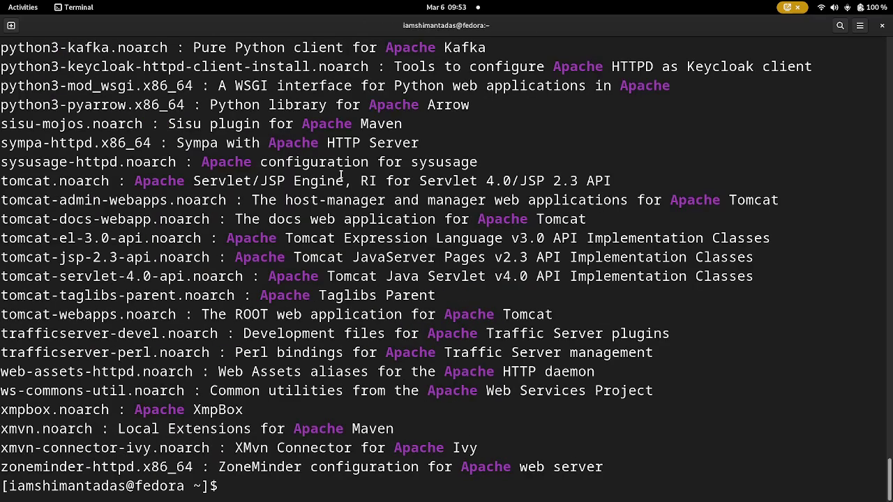
scroll(129, 187, "up", 20)
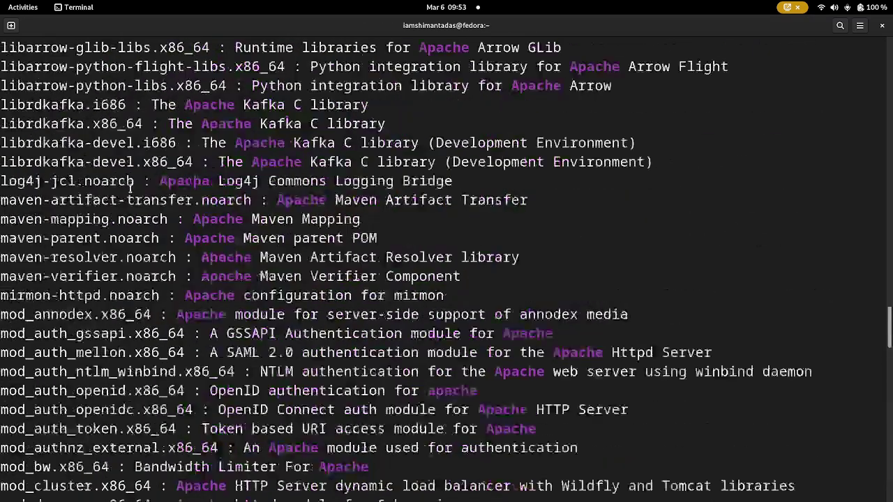
scroll(130, 187, "up", 20)
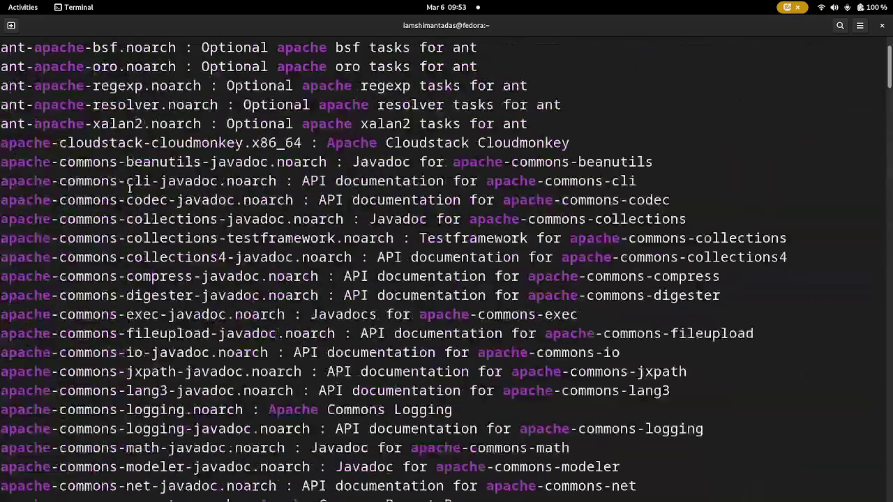
scroll(130, 187, "down", 5)
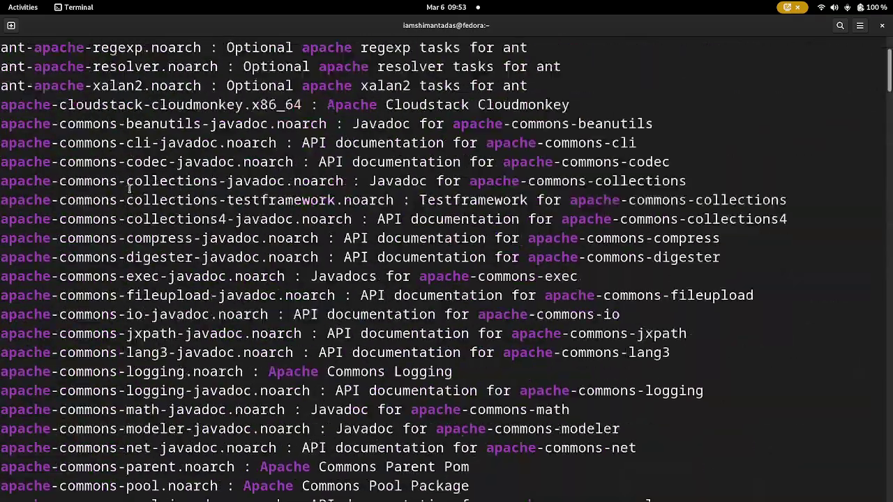
scroll(130, 187, "up", 5)
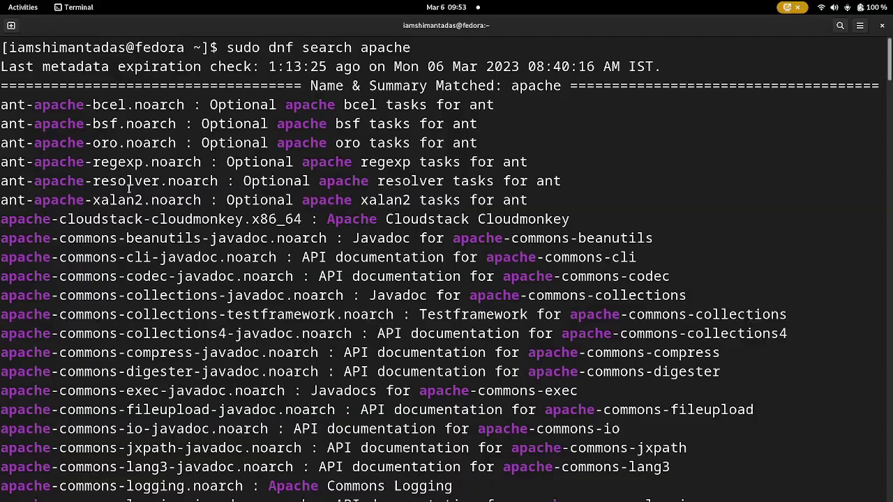
scroll(128, 189, "down", 20)
scroll(116, 220, "down", 9)
scroll(84, 210, "up", 18)
scroll(55, 197, "up", 13)
scroll(55, 198, "down", 1)
scroll(55, 198, "up", 15)
scroll(55, 198, "up", 5)
scroll(55, 198, "down", 20)
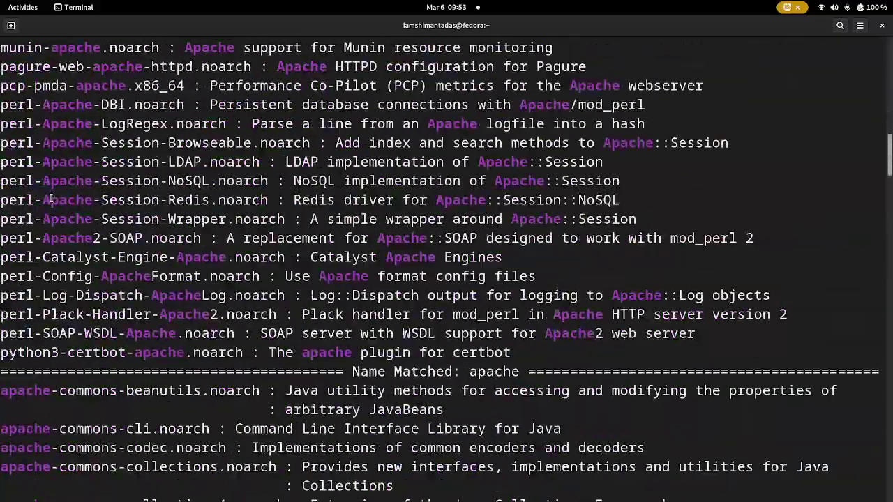
scroll(51, 199, "down", 20)
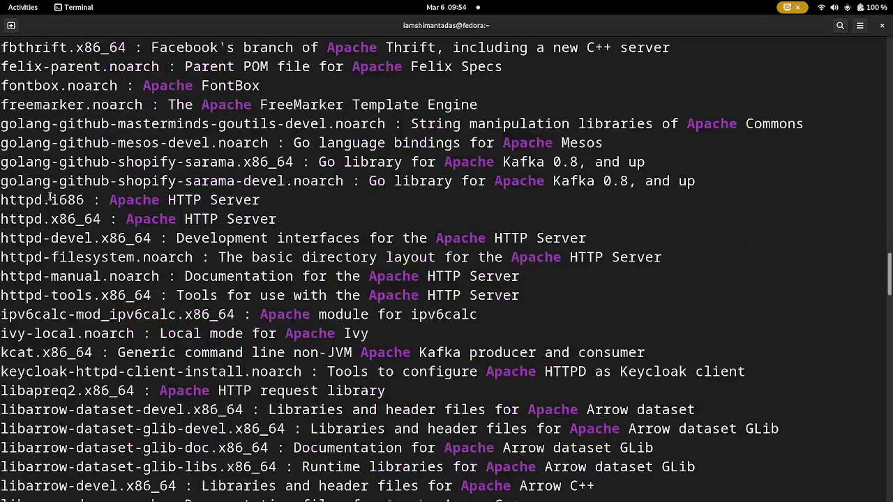
Select and copy the httpd.x86_64 package name from the search results.
left_click_drag(7, 214, 268, 219)
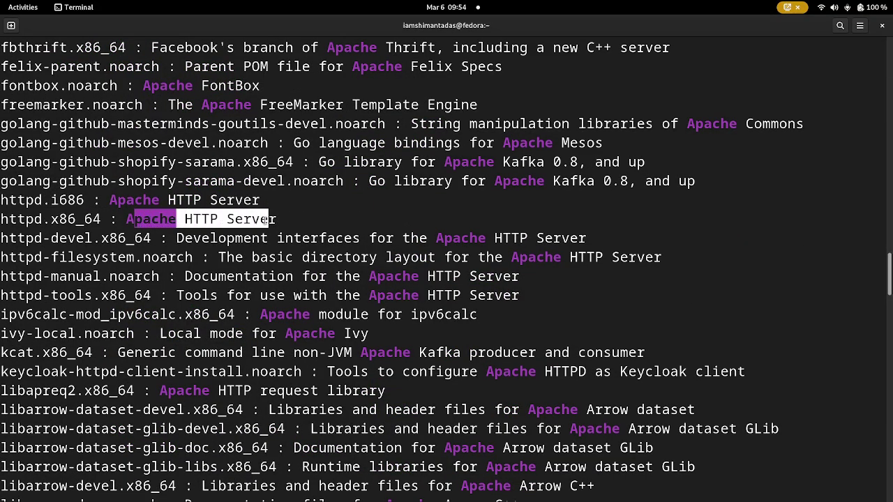
left_click_drag(2, 219, 85, 220)
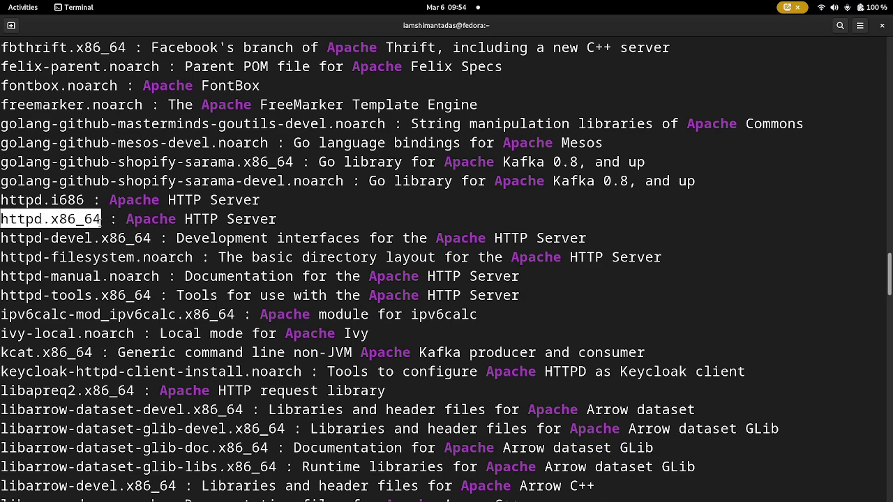
right_click(101, 220)
left_click(117, 241)
scroll(195, 287, "down", 20)
scroll(196, 288, "down", 20)
Clear the screen and install httpd.x86_64 with sudo dnf install, confirming 11 packages.
type("clear")
key("Return")
type("sudo d")
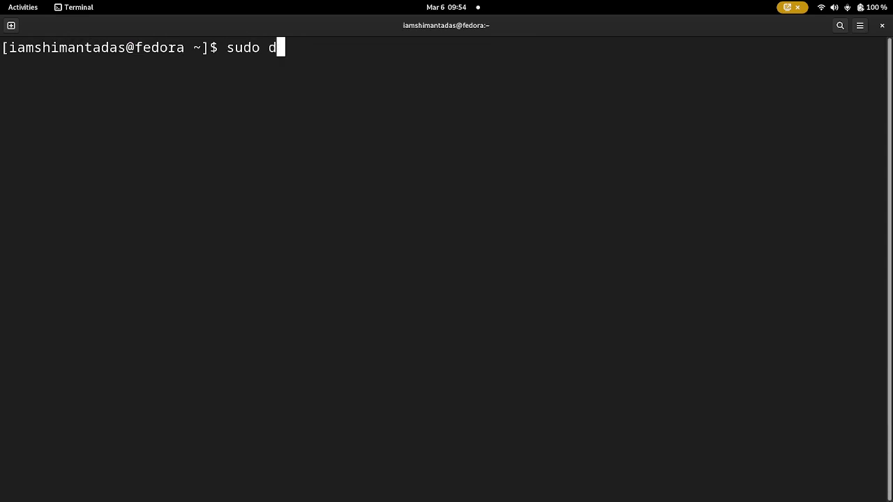
type("nf install")
key("ctrl+shift+v")
key("Return")
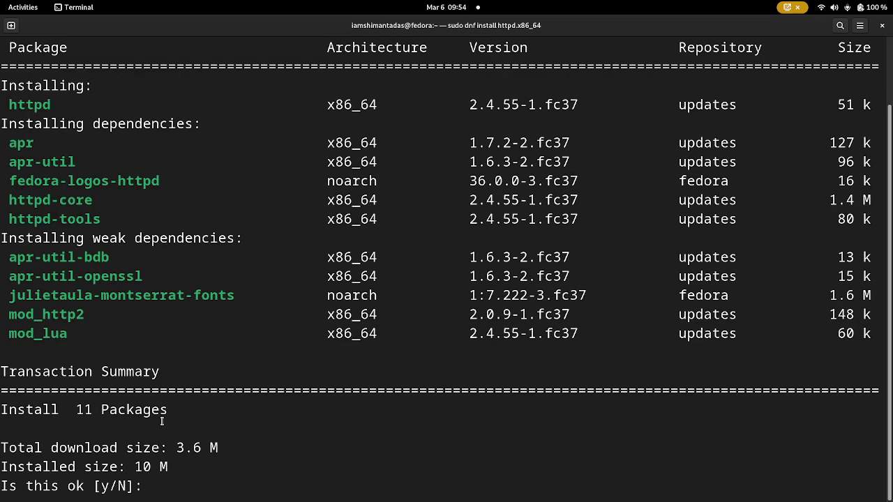
type("y")
key("Return")
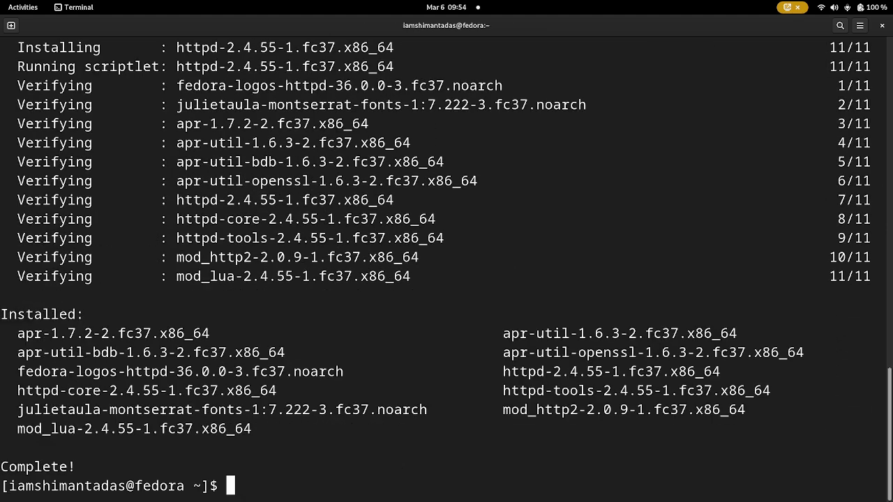
Clear the screen and begin typing a sudo systemctl command.
type("lear")
key("Return")
type("sudo systemctl sta")
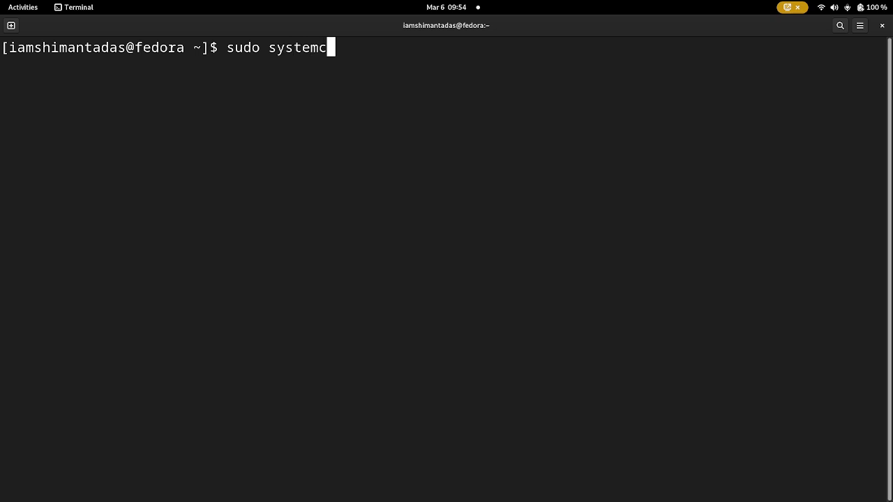
Check sudo systemctl status httpd, showing the service loaded but disabled.
type("atus httpd")
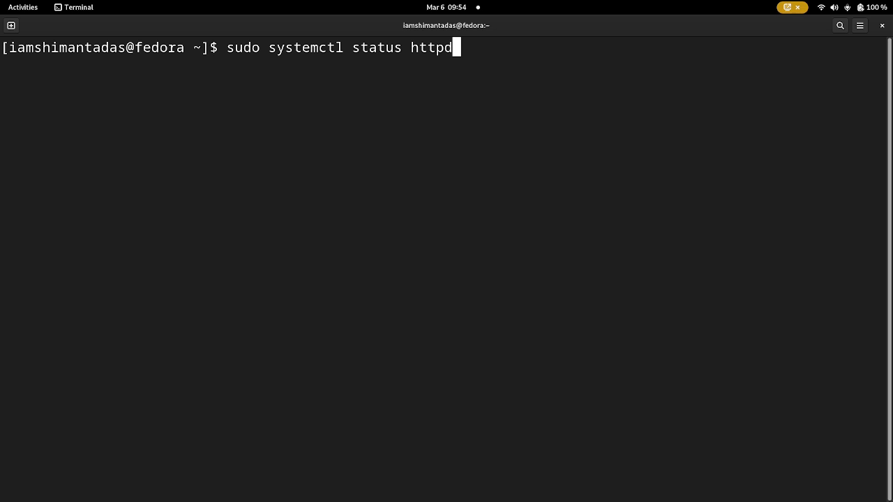
key("Return")
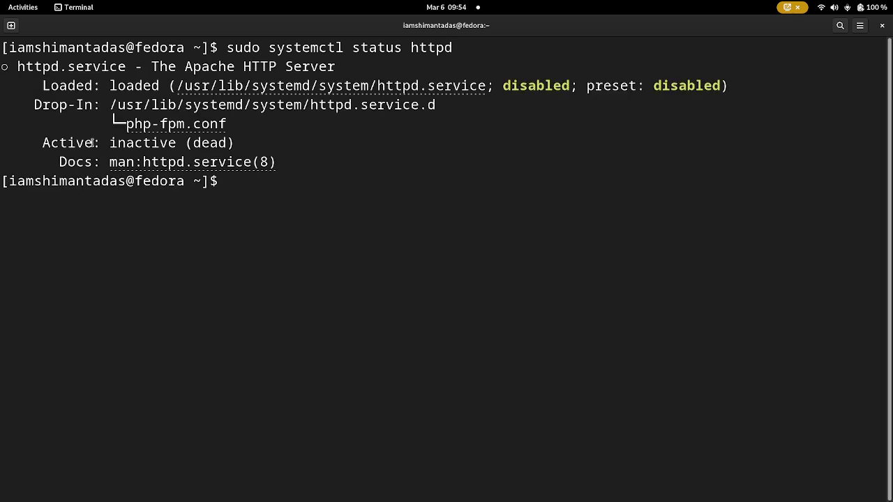
left_click_drag(102, 85, 618, 127)
left_click(366, 184)
Run sudo systemctl enable httpd and recheck status, now reading enabled.
key("Up")
key("Left")
key("Left")
key("Left")
key("Left")
key("Left")
key("Left")
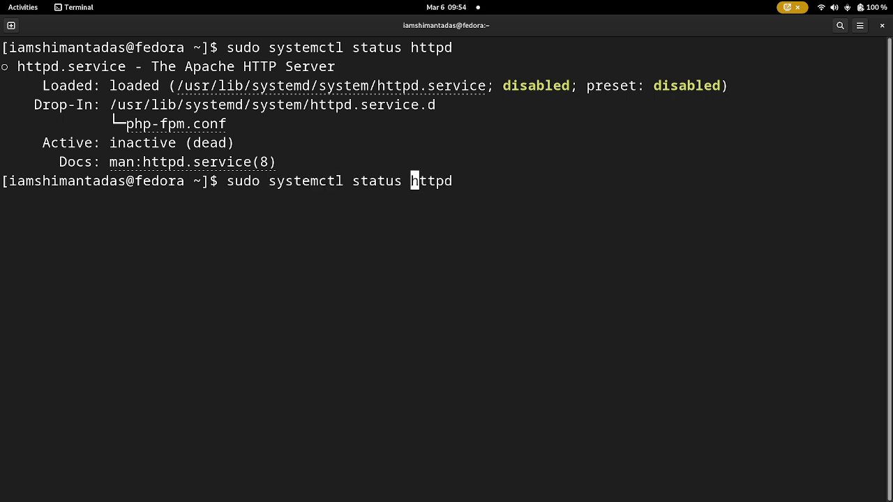
key("BackSpace")
key("BackSpace")
key("BackSpace")
key("BackSpace")
key("BackSpace")
key("BackSpace")
type("enable")
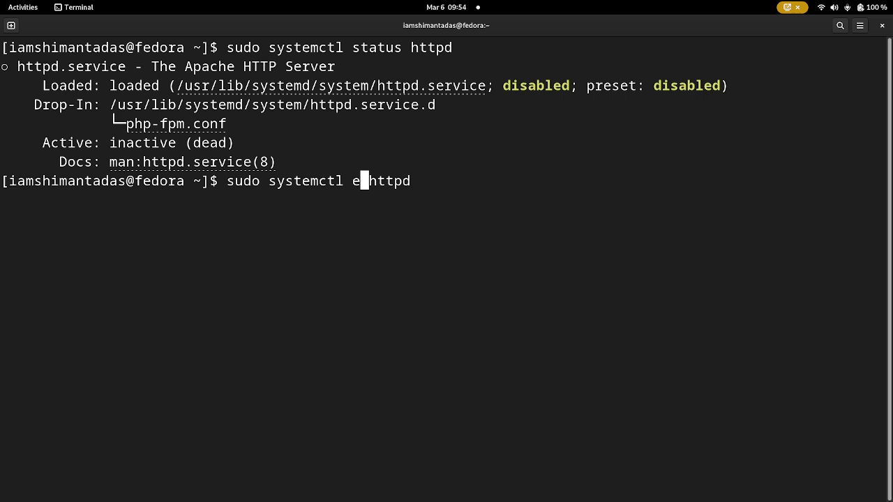
key("Return")
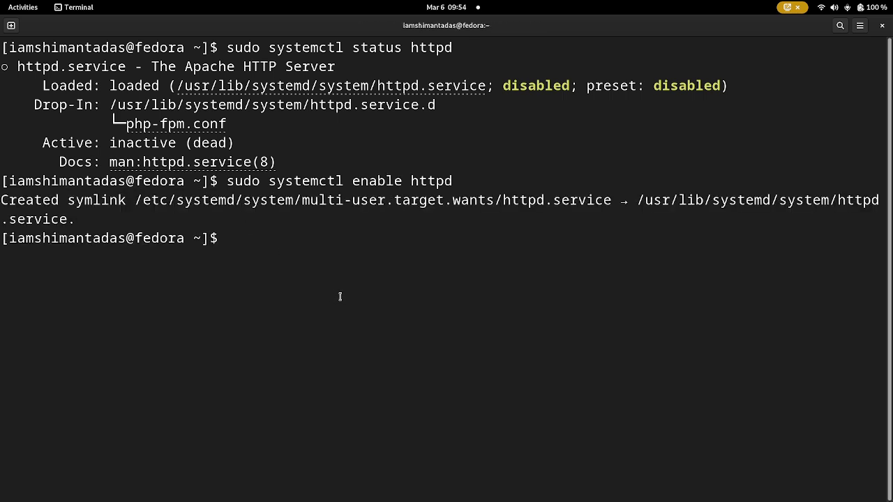
key("Up")
key("Up")
key("Return")
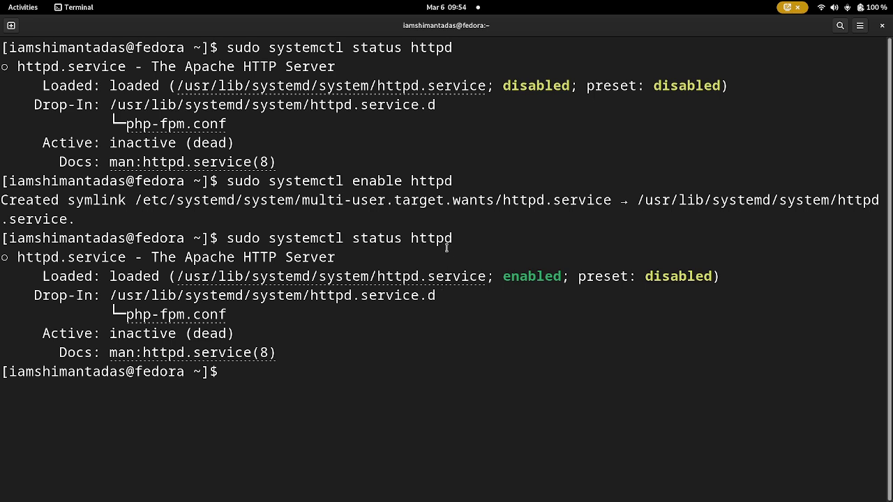
left_click_drag(503, 276, 563, 277)
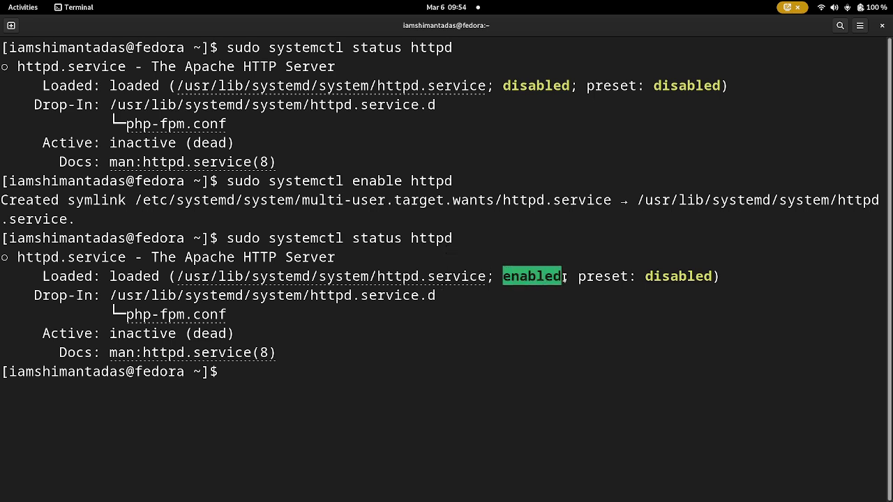
left_click(524, 300)
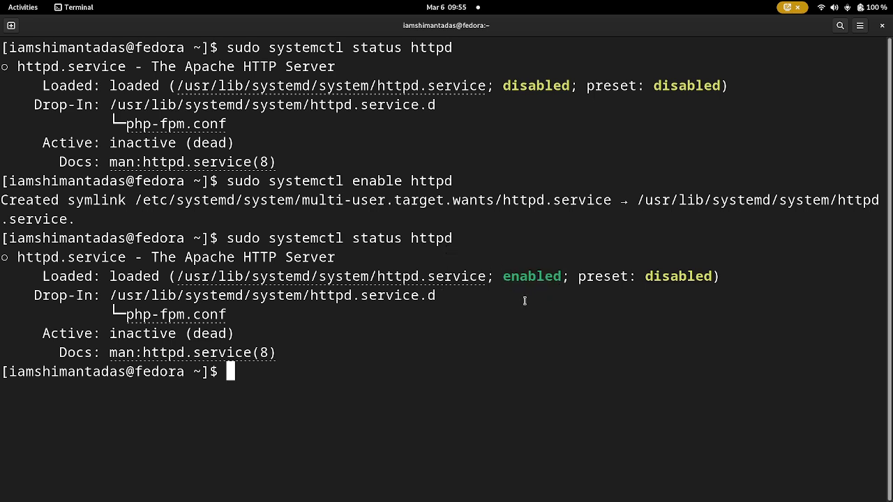
Edit the earlier enable command into sudo systemctl start httpd and run it.
key("Up")
key("Up")
key("Left")
key("Left")
key("Left")
key("Left")
key("Left")
key("Left")
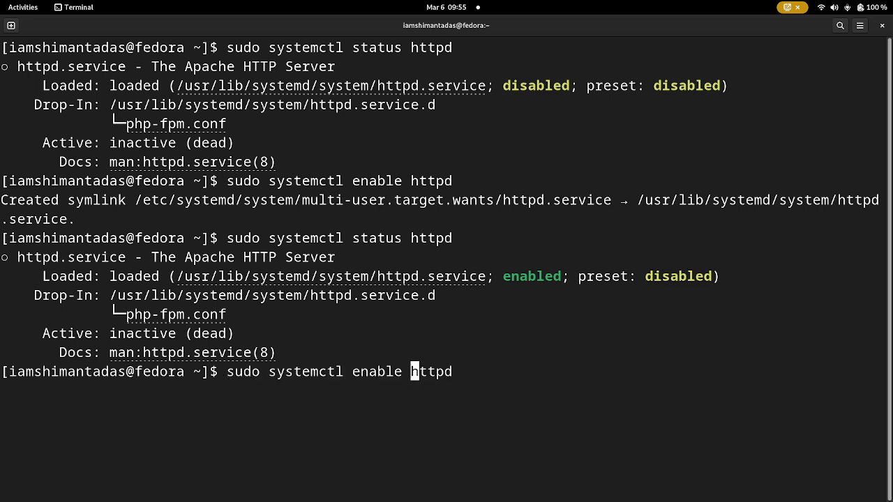
key("BackSpace")
key("BackSpace")
key("BackSpace")
key("BackSpace")
key("BackSpace")
key("BackSpace")
type("star")
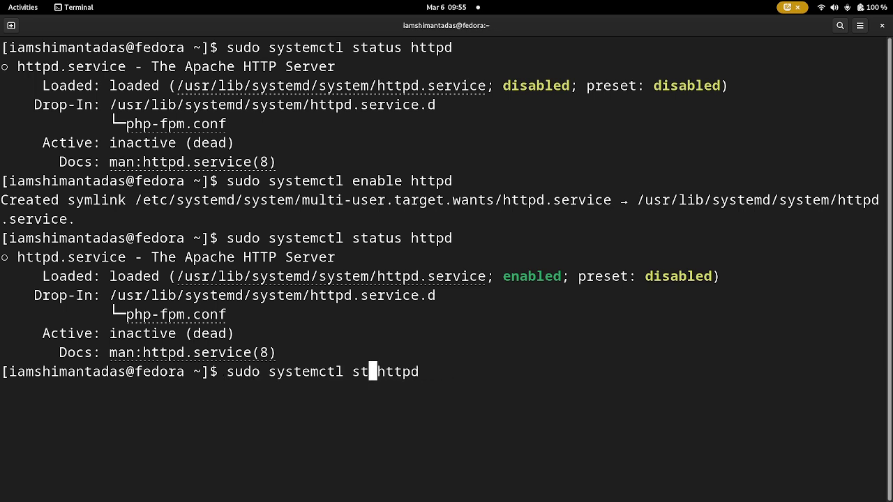
type("t")
key("Return")
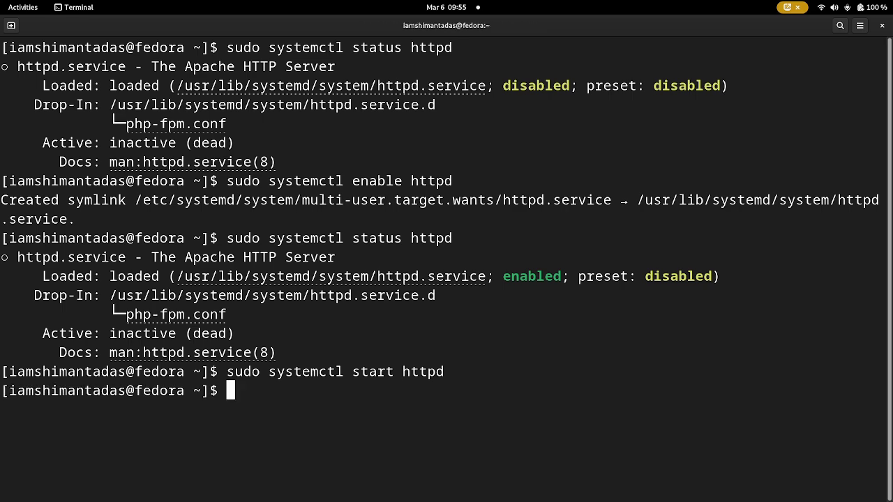
Check httpd status, confirming it is enabled and active (running).
key("Up")
key("Up")
key("Return")
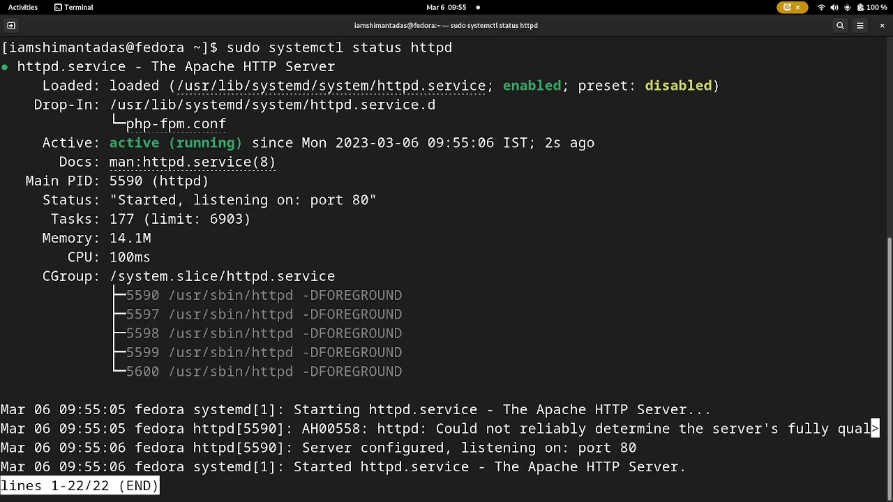
left_click_drag(502, 85, 534, 86)
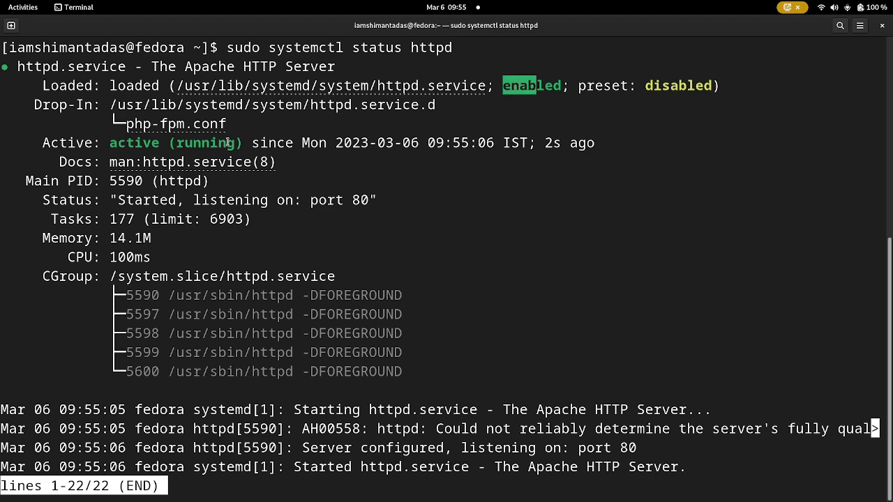
left_click_drag(110, 143, 226, 162)
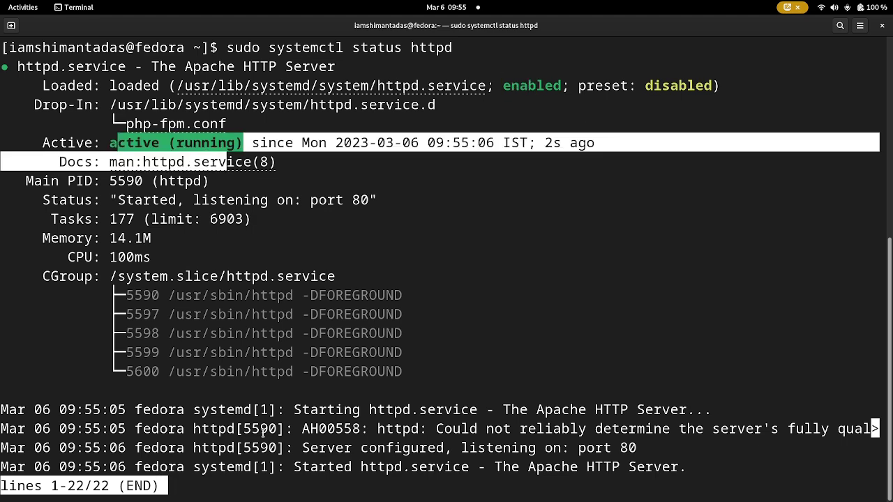
Exit the status view with Ctrl+Z and clear the terminal screen.
key("ctrl+z")
type("clear")
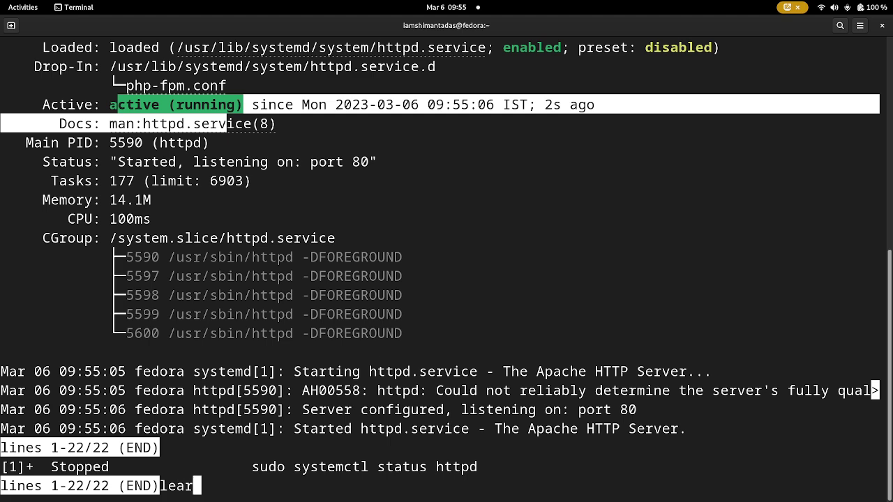
key("Return")
key("Return")
type("clear")
key("Return")
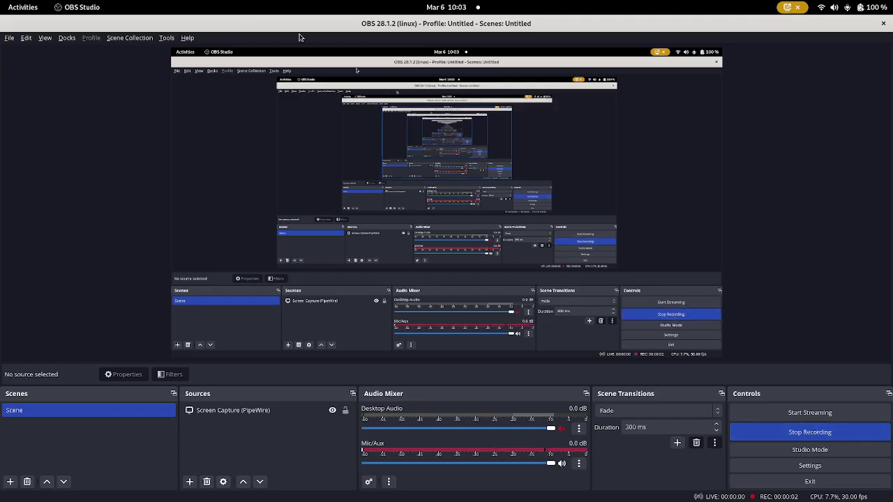
Launch a new Terminal window from the Activities search.
left_click(23, 7)
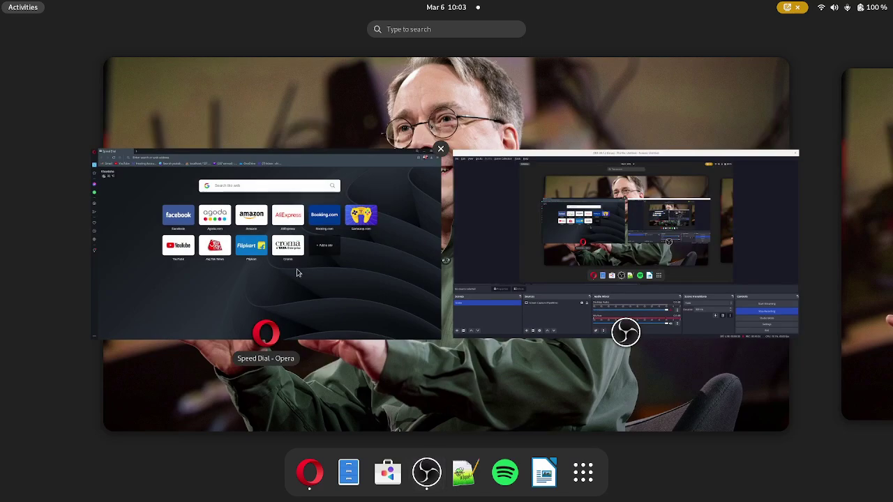
type("ter")
key("Return")
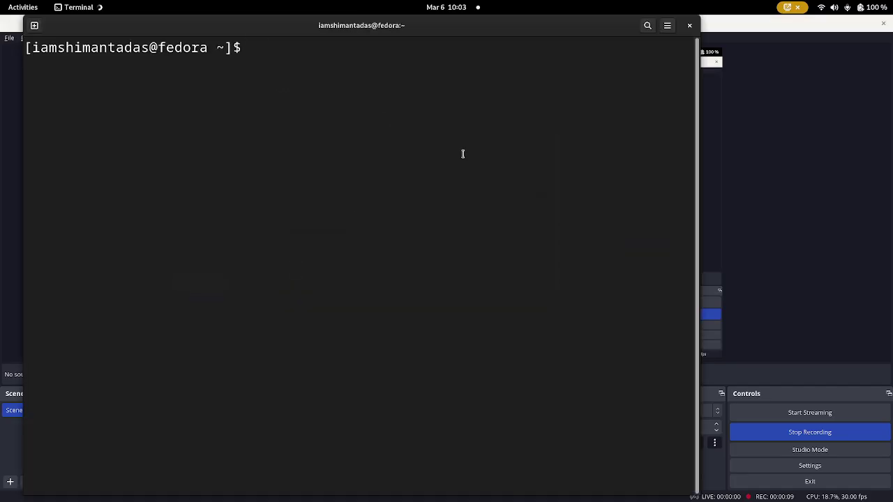
Maximize the new Terminal window and list the root directory contents.
double_click(434, 27)
type("cd /")
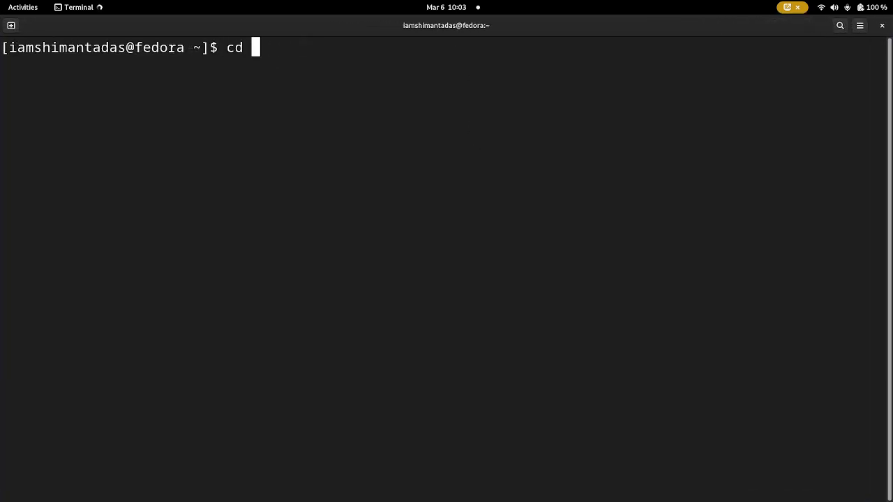
key("Return")
type("ls")
key("Return")
Change into /var/www/html and list its contents.
type("cd /b")
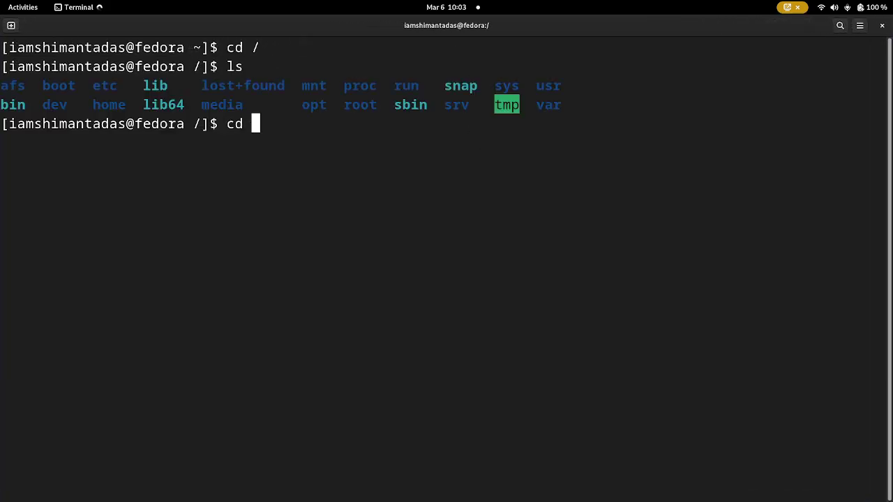
key("BackSpace")
type("var/www/ht")
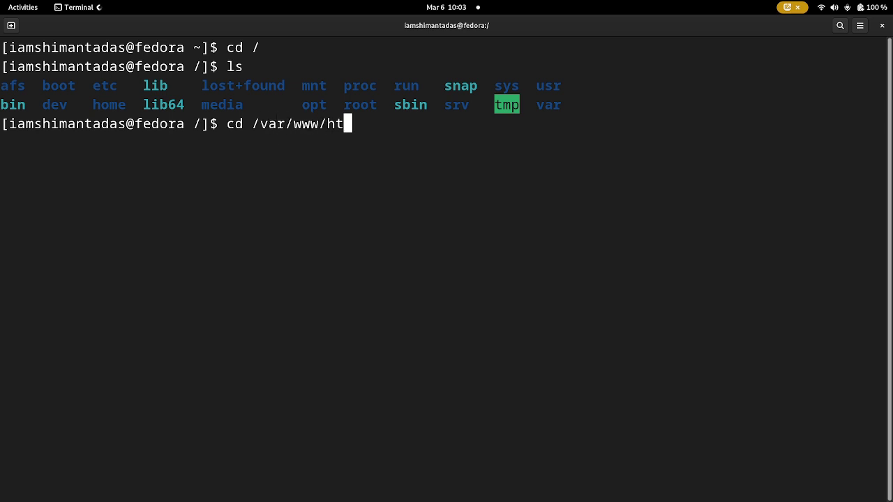
key("Tab")
key("Return")
type("ls")
key("Return")
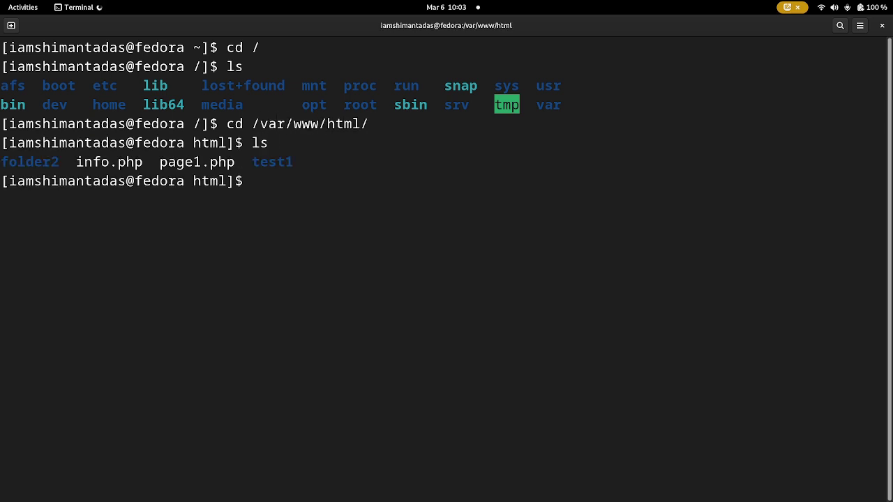
Create the app2 folder with sudo mkdir app2 and confirm it in the listing.
type("sudo mkdri")
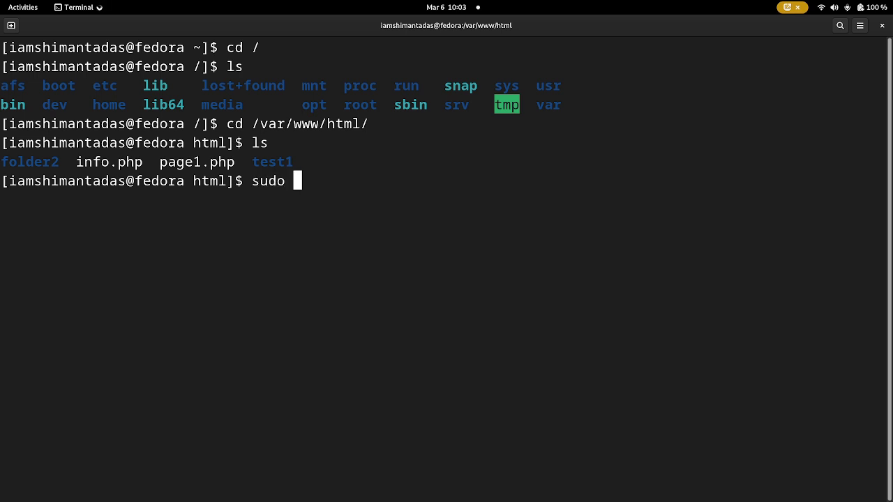
key("BackSpace")
key("BackSpace")
key("BackSpace")
type("ir ")
type("fol")
key("BackSpace")
key("BackSpace")
key("BackSpace")
type("app2")
key("Return")
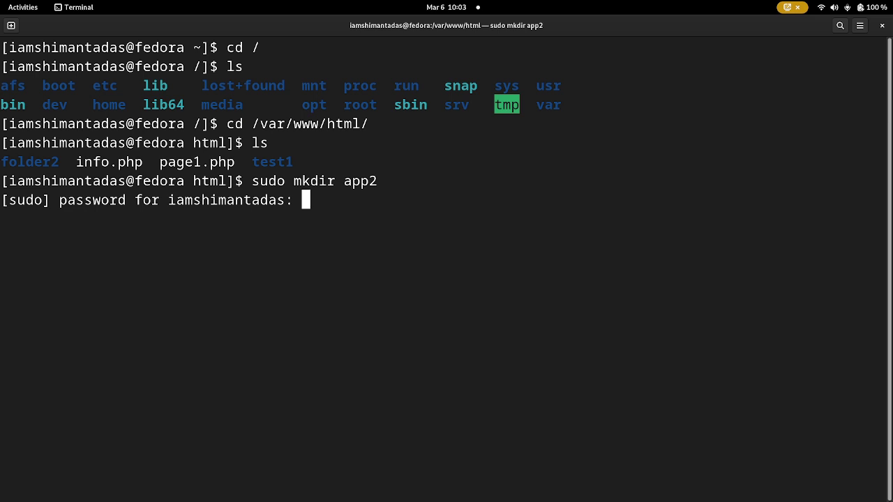
key("Return")
type("ls")
key("Return")
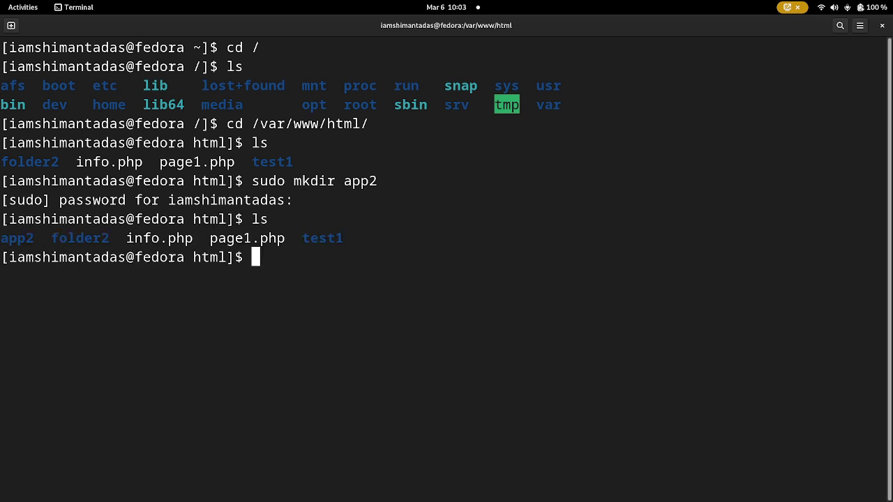
Enter app2, then verify the path with pwd and its emptiness with ls.
type("cd app2/")
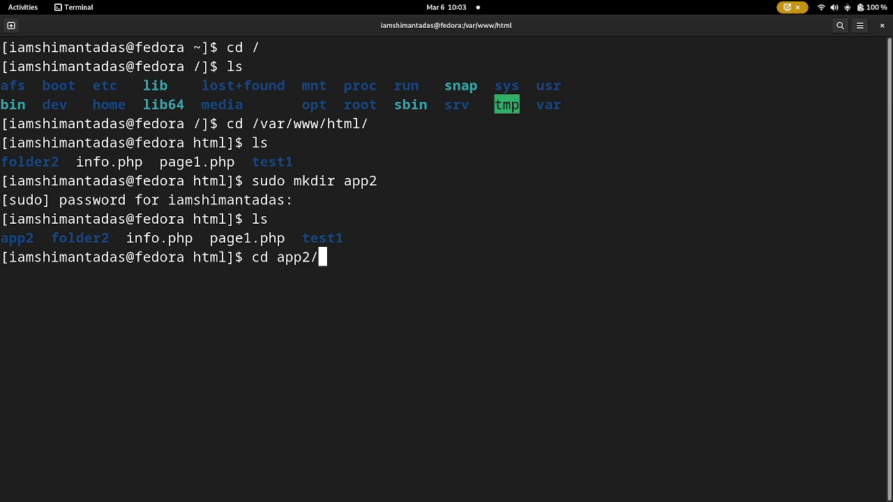
key("Return")
type("pwd")
key("Return")
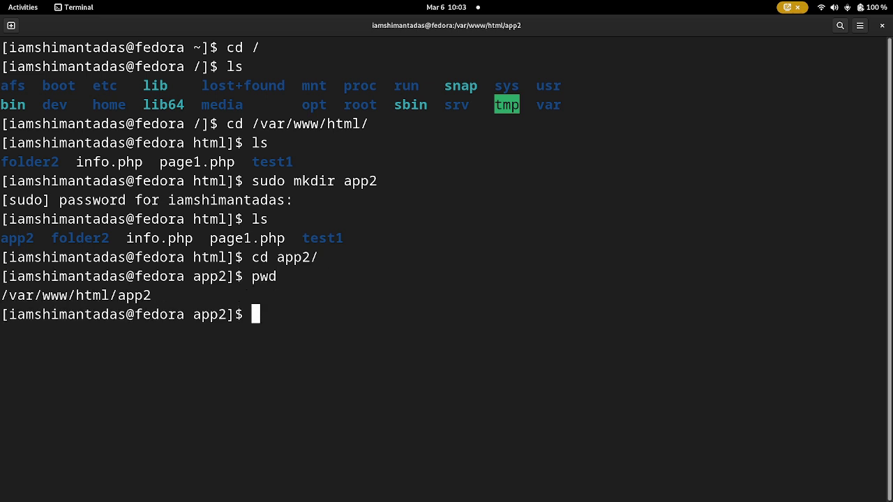
type("ls")
key("Return")
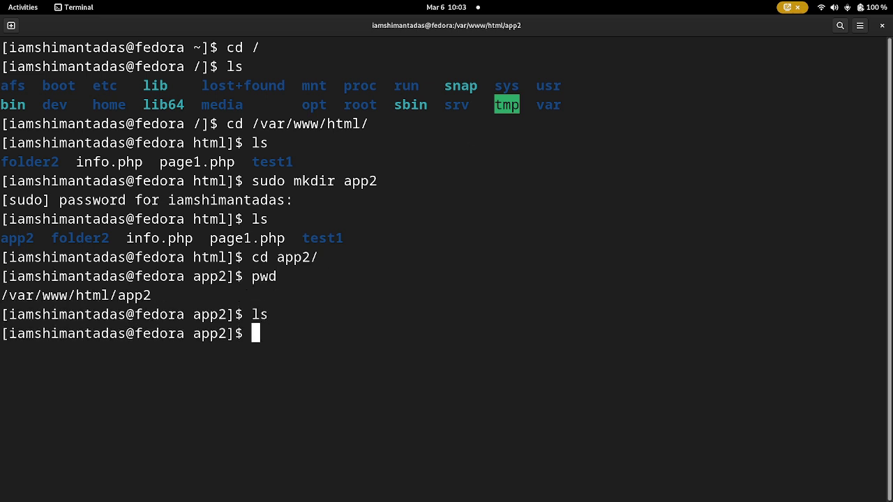